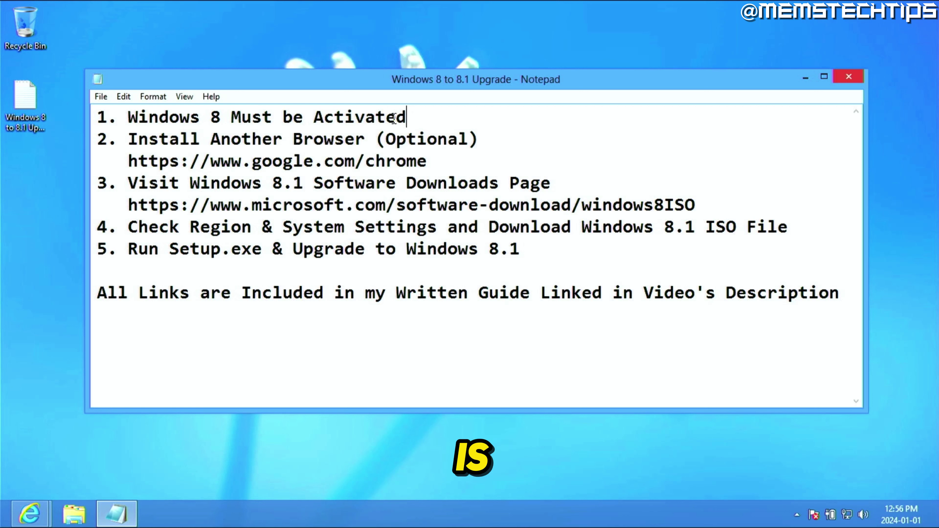
{"action": "left_click_drag", "start_coordinate": [408, 117], "coordinate": [97, 119]}
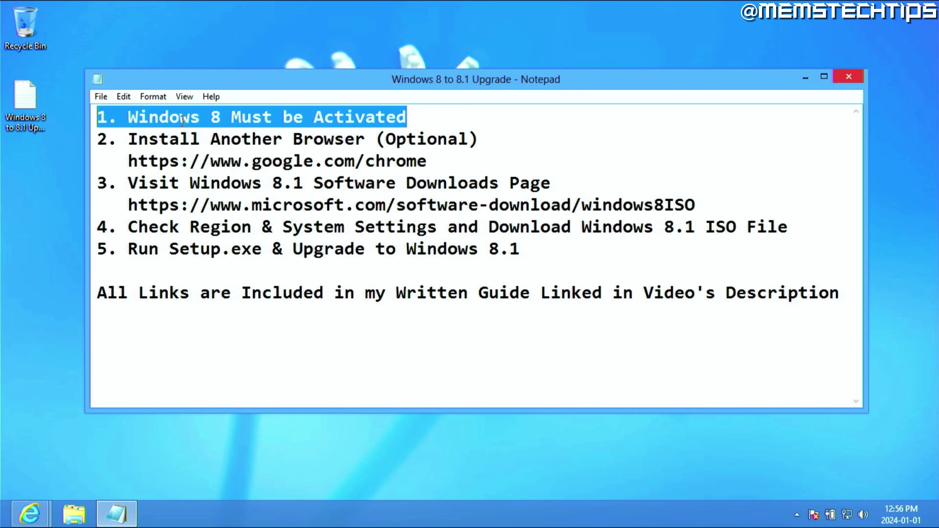
{"action": "left_click", "coordinate": [171, 124]}
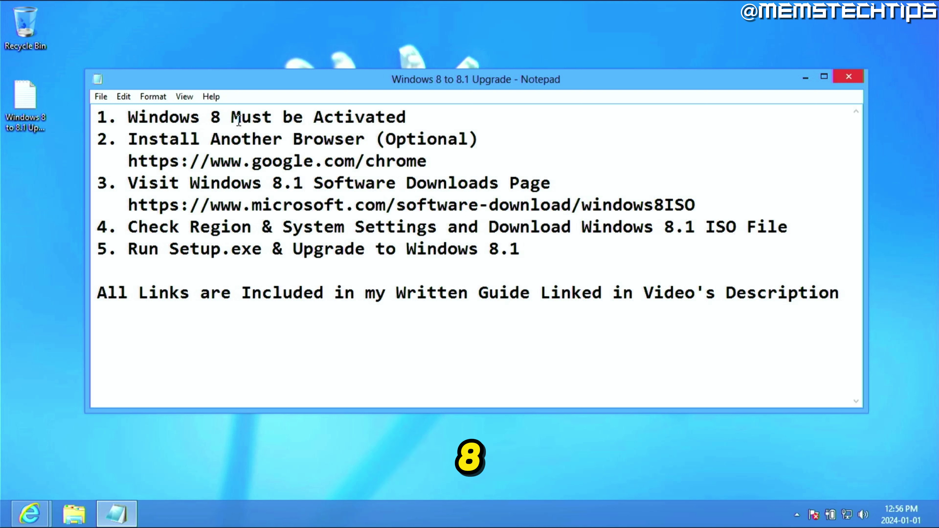
{"action": "left_click", "coordinate": [407, 122]}
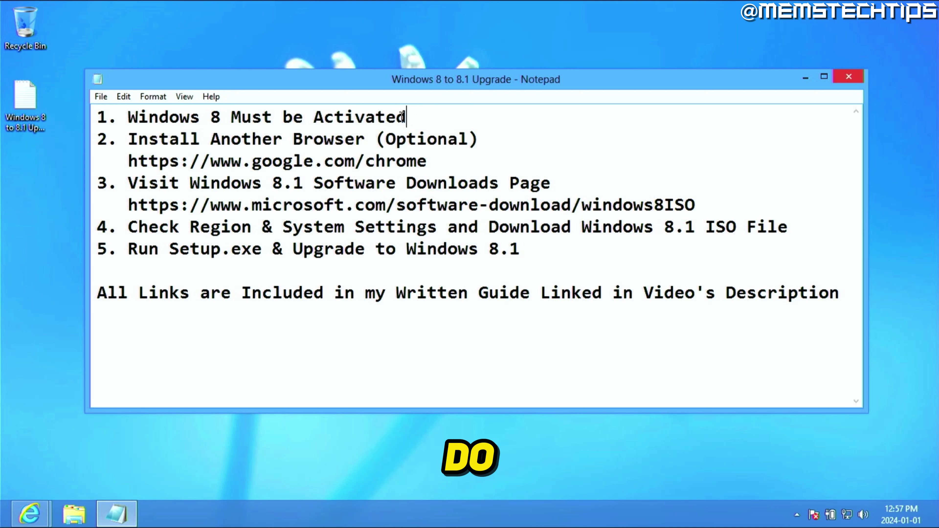
- Check the Windows activation status in the computer's System information, and close that window
{"action": "mouse_move", "coordinate": [0, 527]}
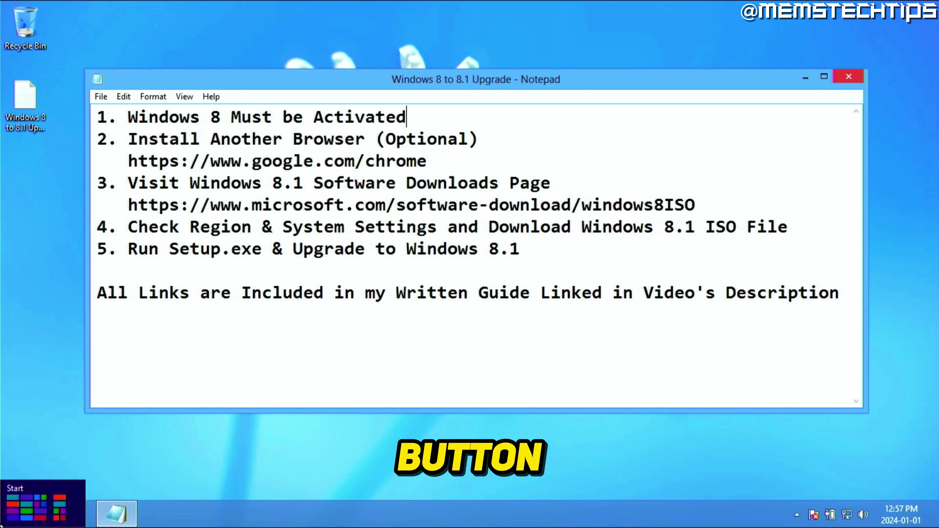
{"action": "right_click", "coordinate": [3, 523]}
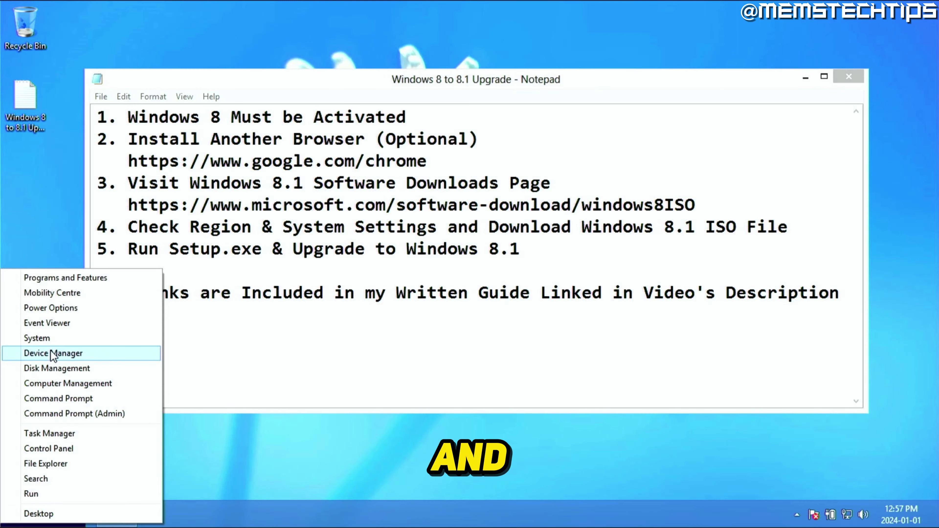
{"action": "left_click", "coordinate": [37, 339]}
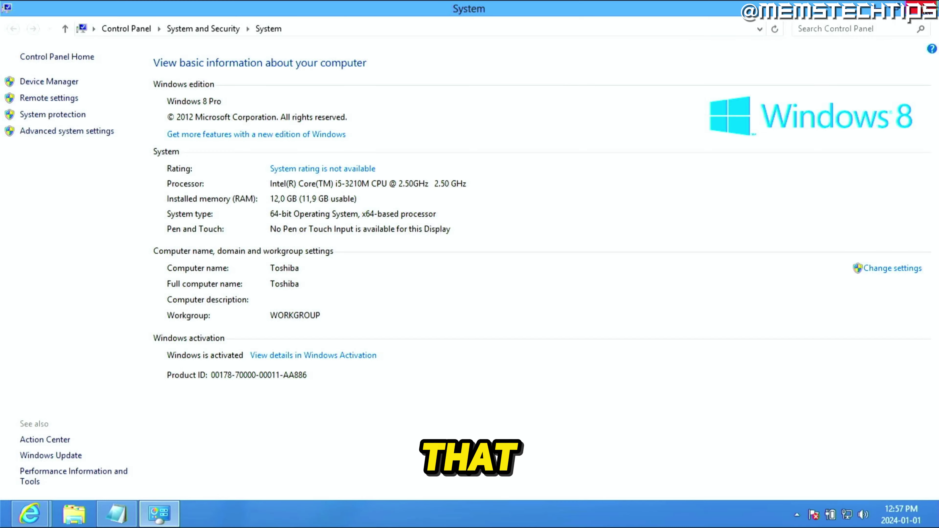
{"action": "left_click", "coordinate": [922, 12]}
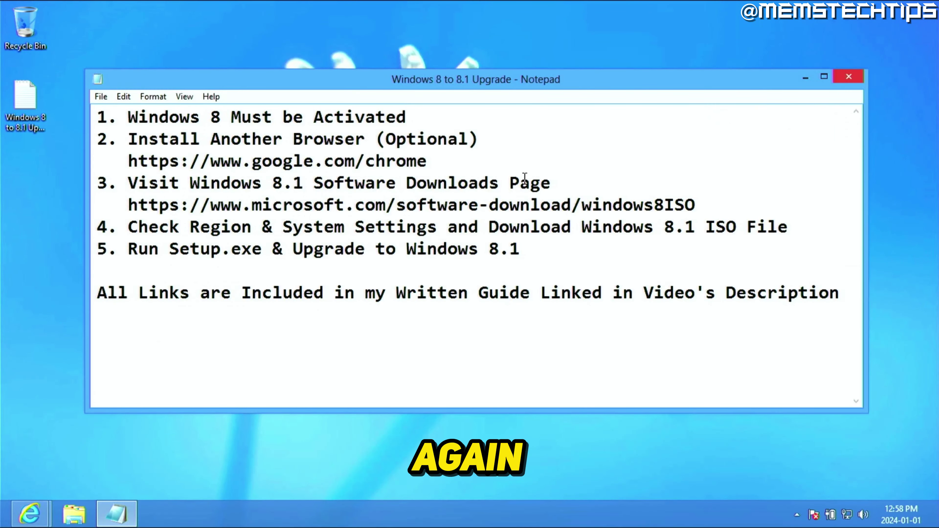
{"action": "left_click_drag", "start_coordinate": [128, 140], "coordinate": [480, 139]}
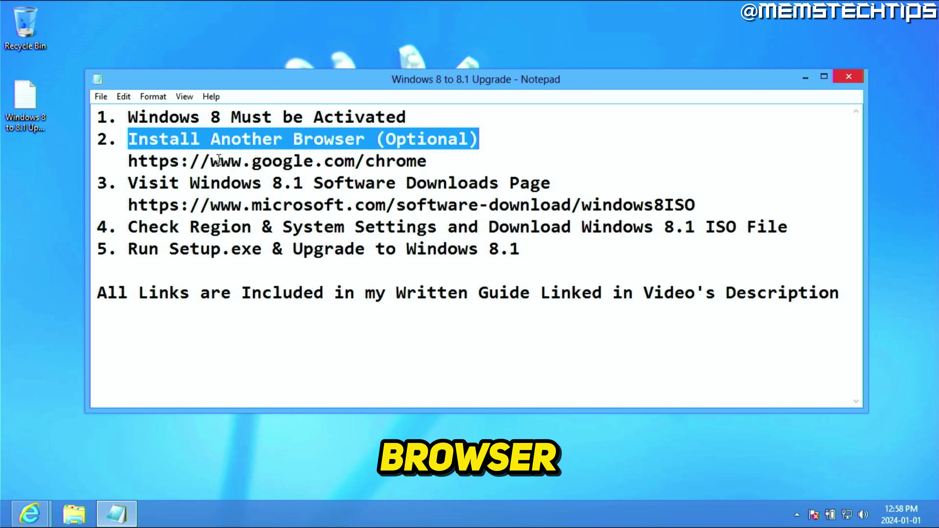
{"action": "left_click_drag", "start_coordinate": [428, 162], "coordinate": [129, 164]}
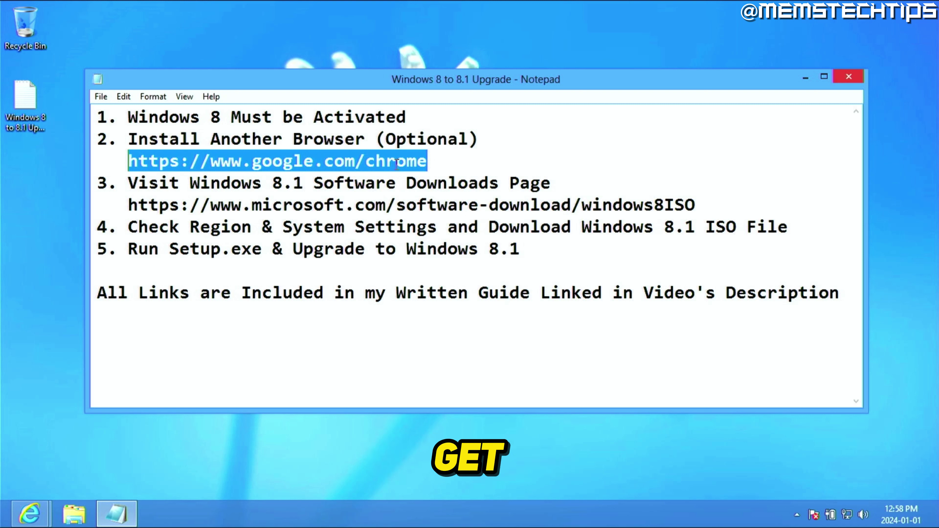
{"action": "right_click", "coordinate": [380, 162]}
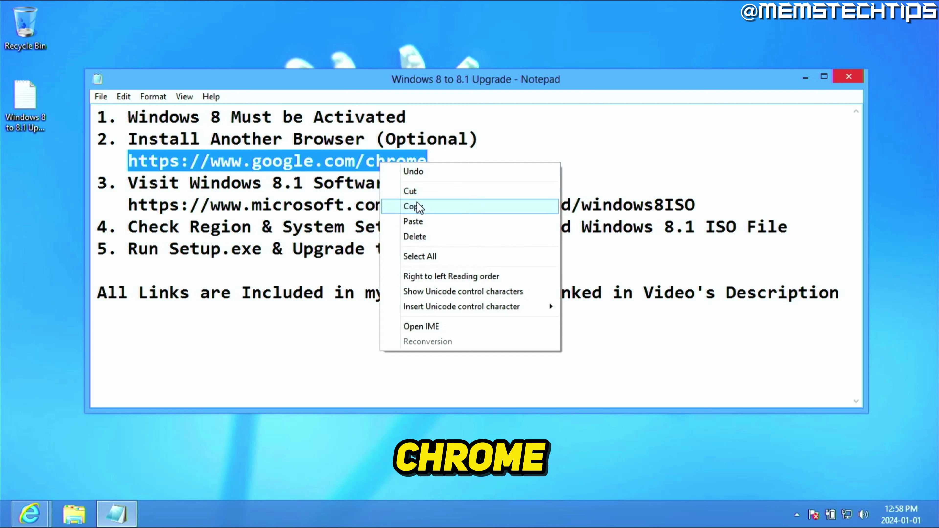
{"action": "left_click", "coordinate": [399, 205]}
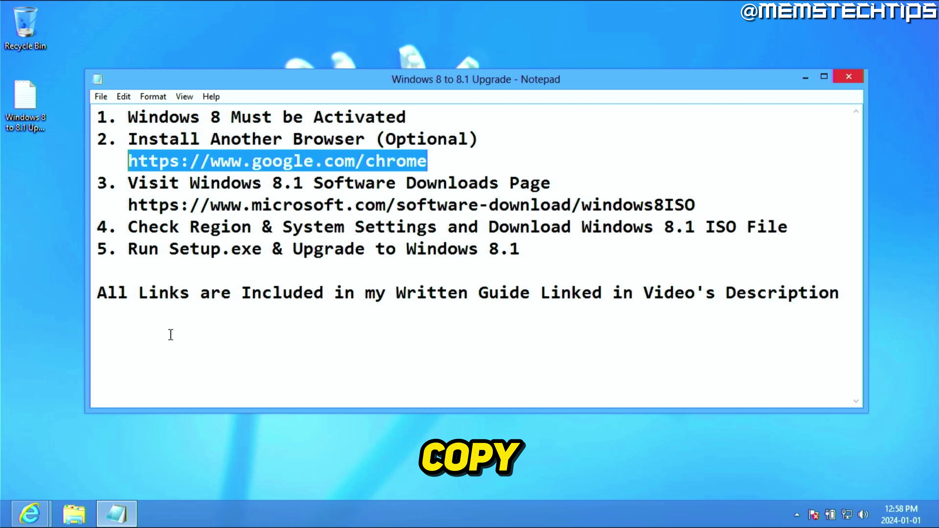
{"action": "left_click", "coordinate": [35, 518]}
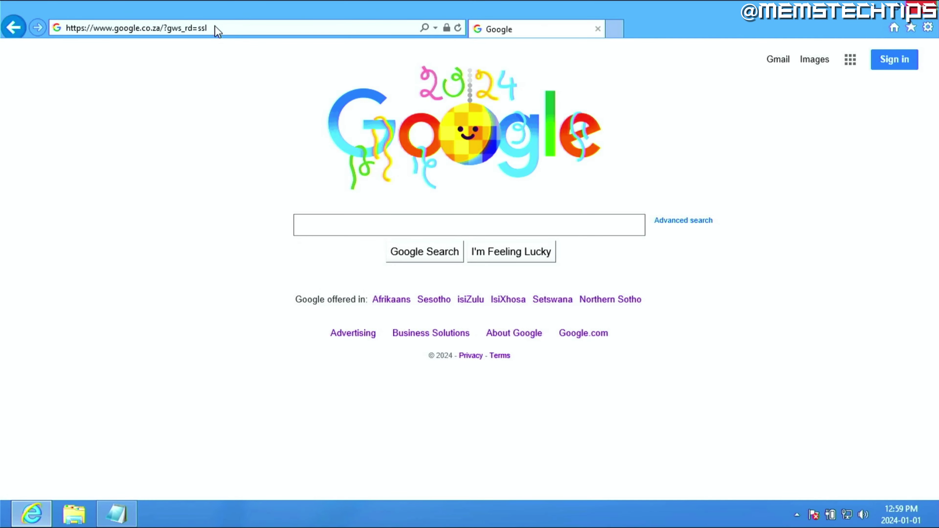
{"action": "left_click", "coordinate": [218, 30]}
{"action": "key", "text": "ctrl+v"}
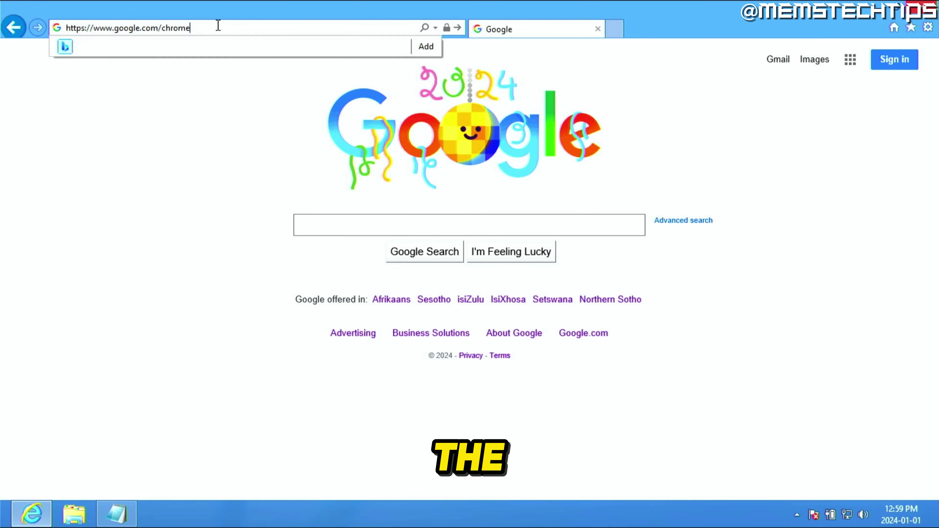
{"action": "key", "text": "Return"}
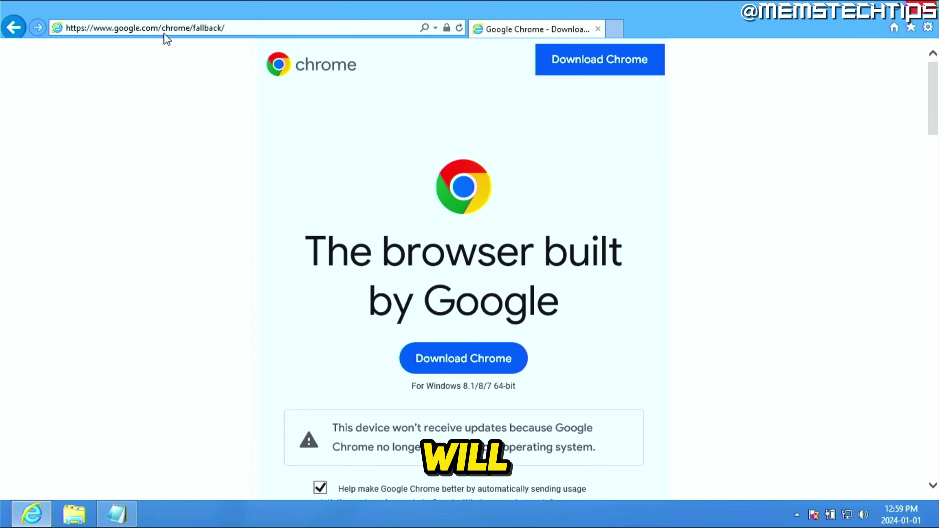
- Download Chrome for Windows 8.1/8/7 64-bit, using the manual download link to start the transfer
{"action": "scroll", "coordinate": [548, 274], "scroll_direction": "down", "scroll_amount": 3}
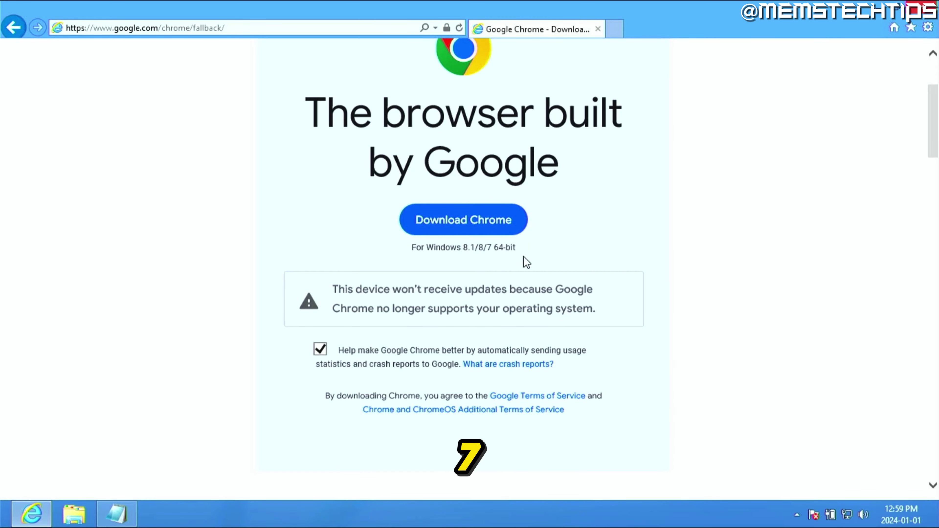
{"action": "left_click", "coordinate": [468, 225]}
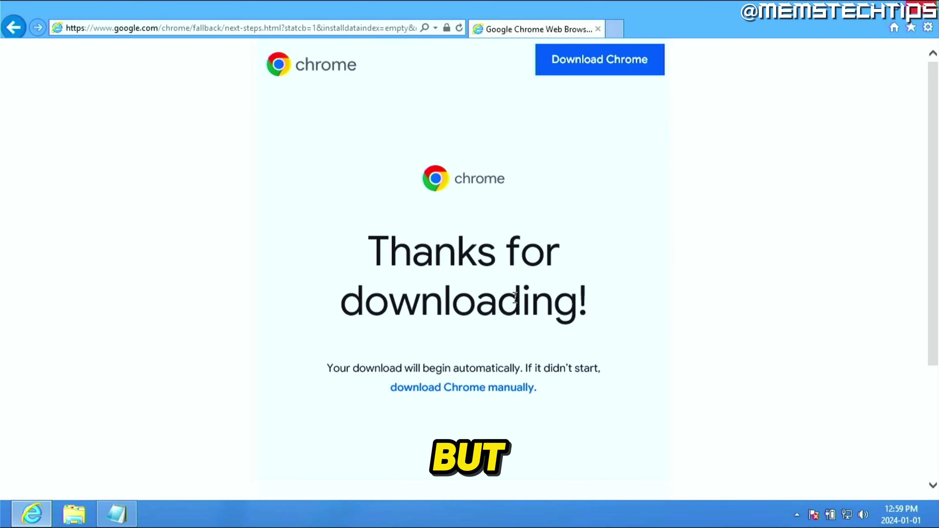
{"action": "left_click", "coordinate": [496, 393]}
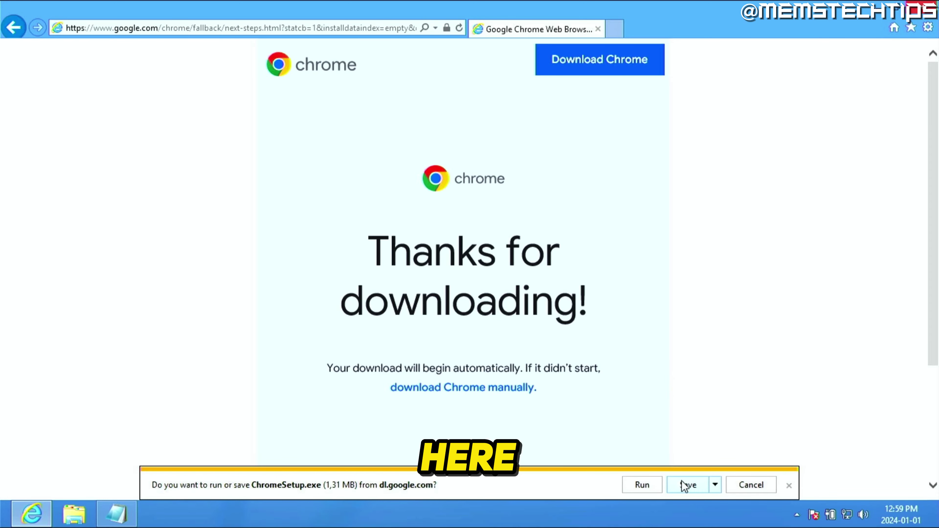
- Run ChromeSetup.exe despite the SmartScreen notice, allow it to make changes to the computer, and maximize the new Chrome window
{"action": "left_click", "coordinate": [642, 486]}
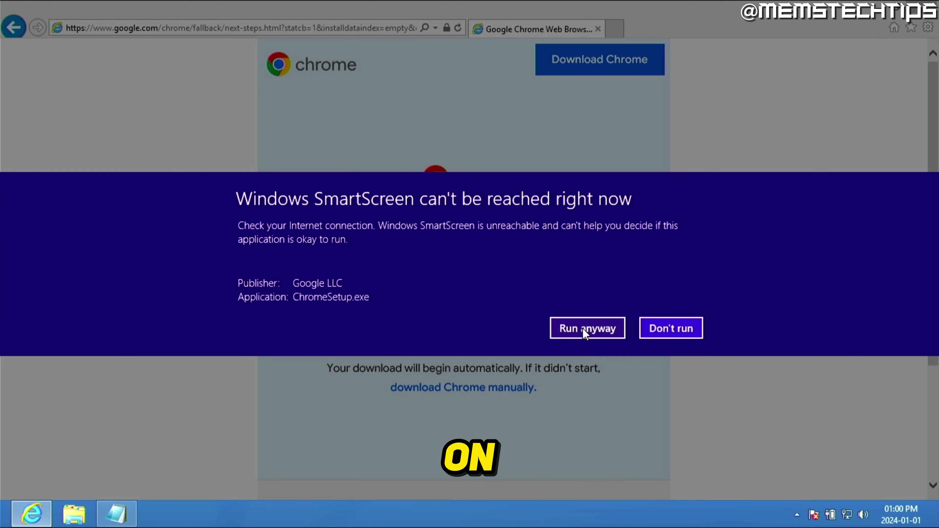
{"action": "left_click", "coordinate": [585, 329]}
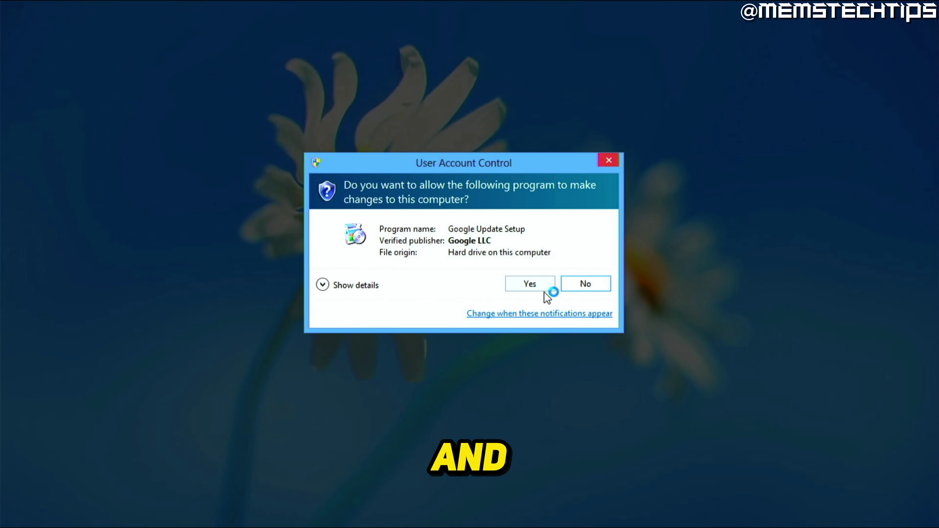
{"action": "left_click", "coordinate": [541, 285]}
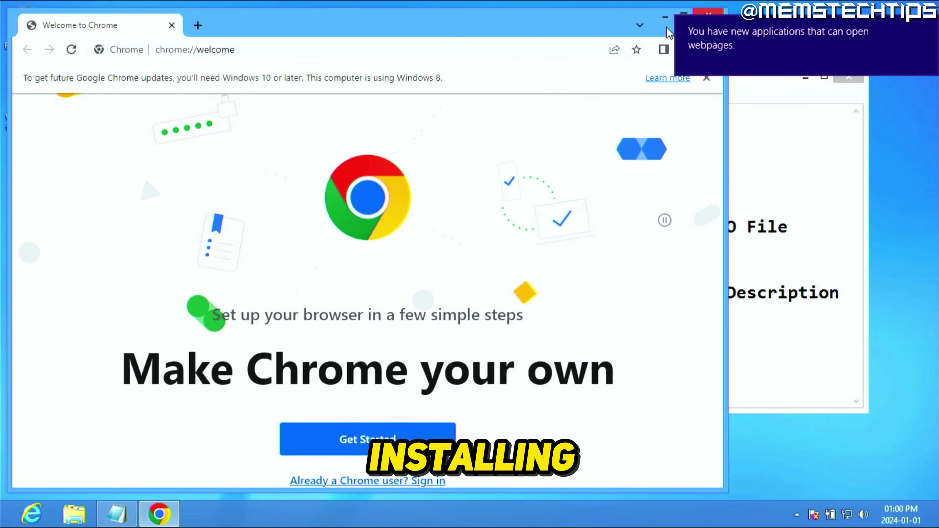
{"action": "left_click", "coordinate": [683, 16]}
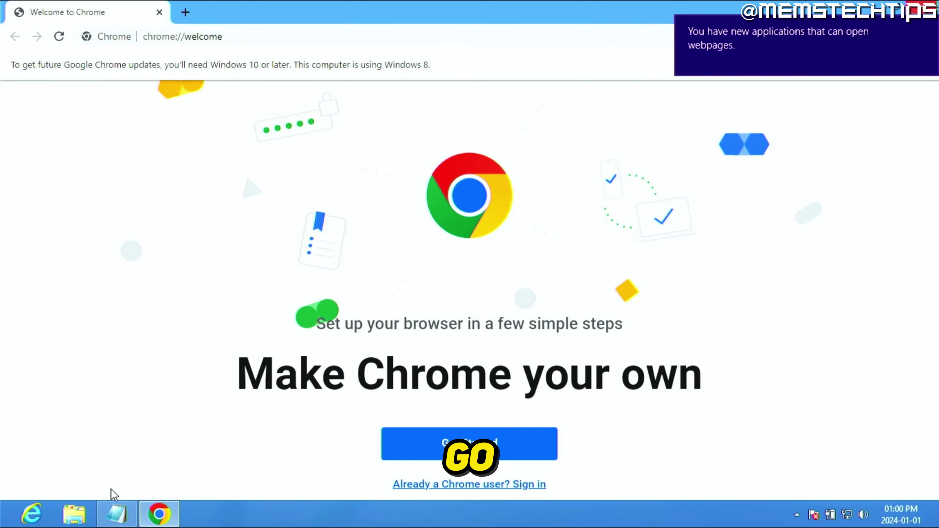
{"action": "left_click", "coordinate": [117, 513]}
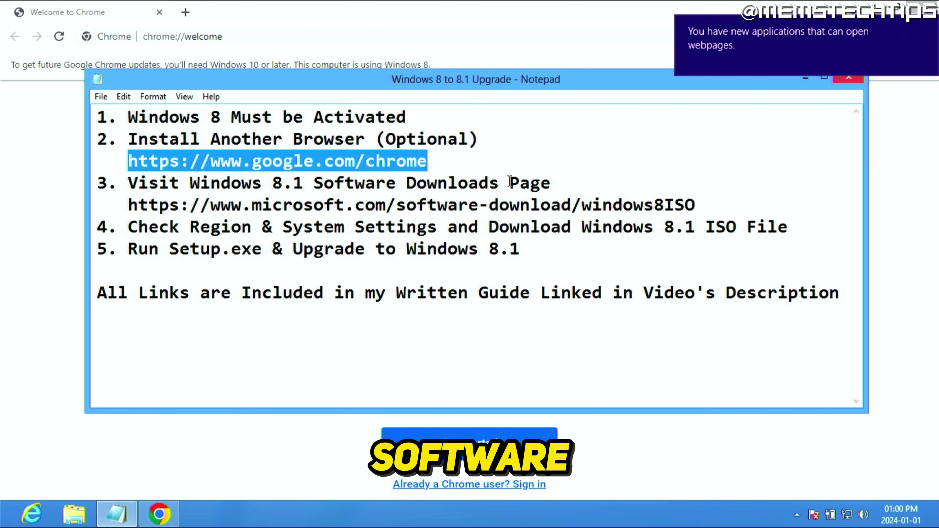
{"action": "left_click_drag", "start_coordinate": [698, 206], "coordinate": [127, 206]}
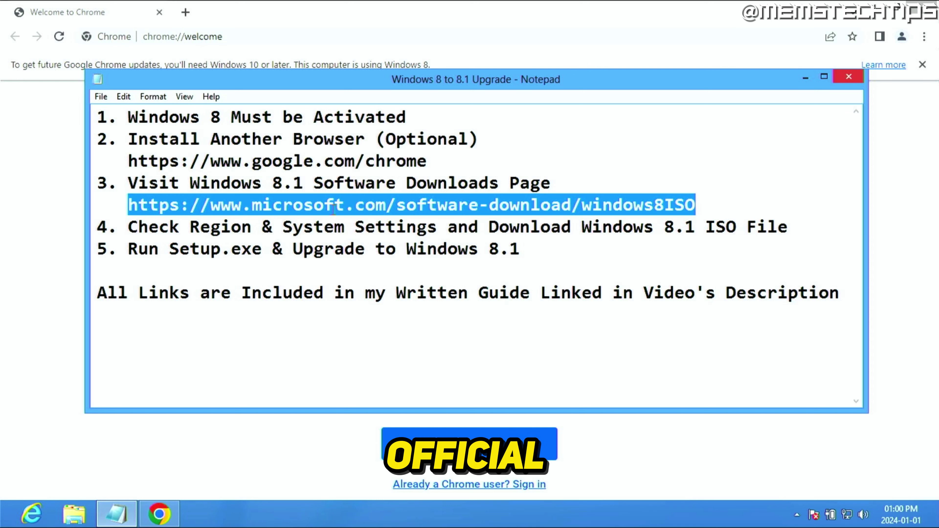
{"action": "right_click", "coordinate": [591, 207]}
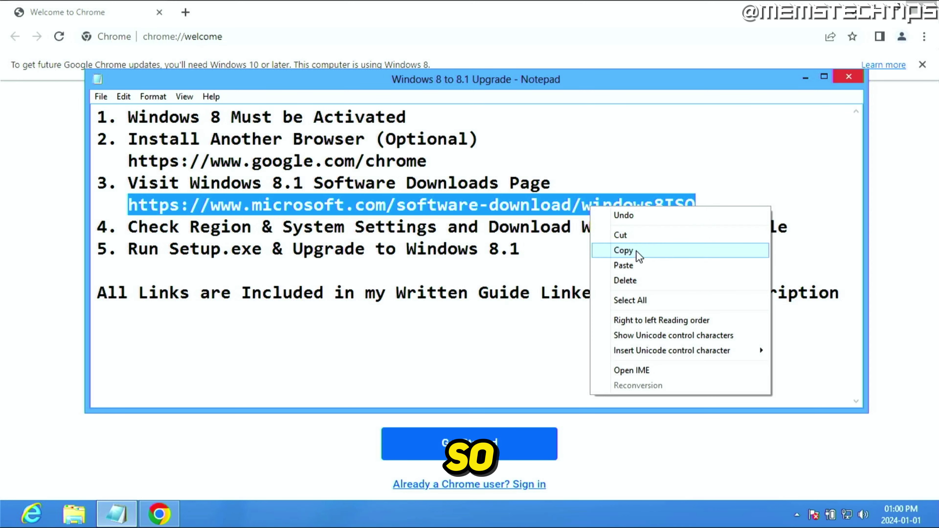
{"action": "left_click", "coordinate": [628, 250]}
{"action": "left_click", "coordinate": [232, 35]}
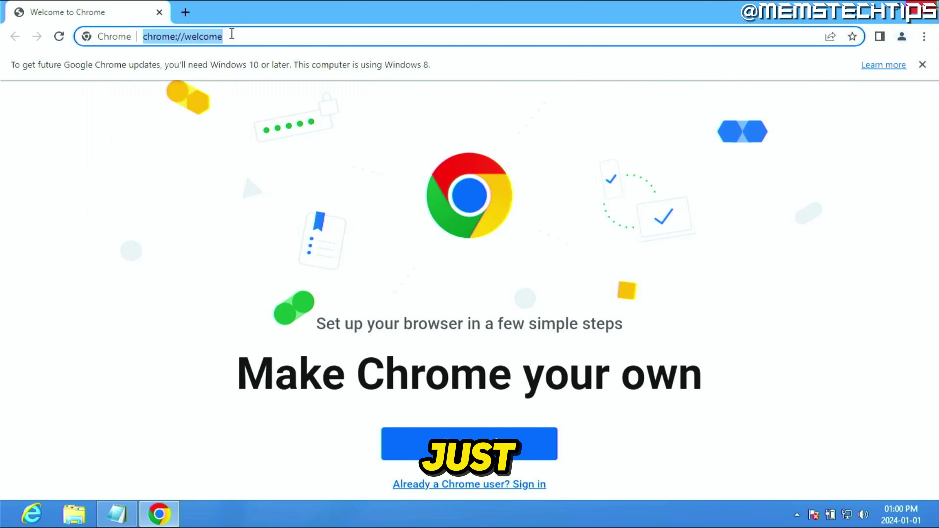
{"action": "key", "text": "ctrl+v"}
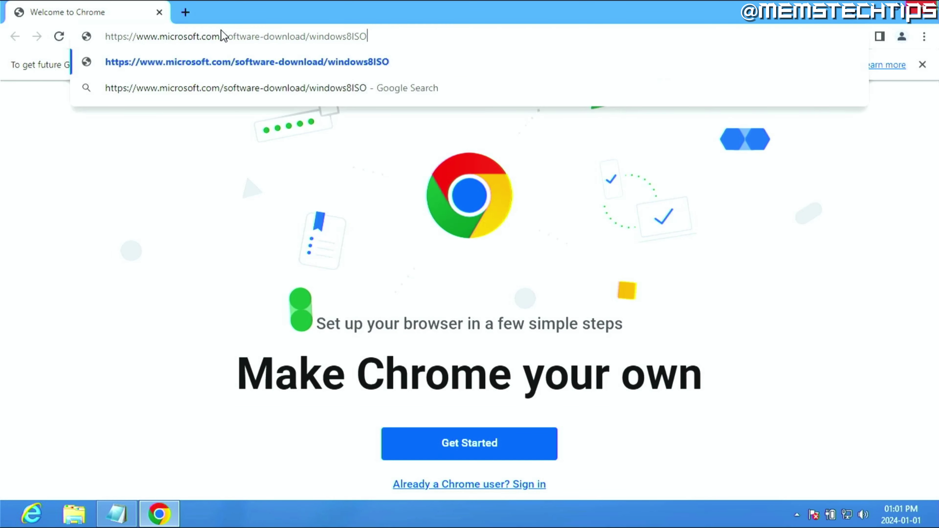
{"action": "key", "text": "Return"}
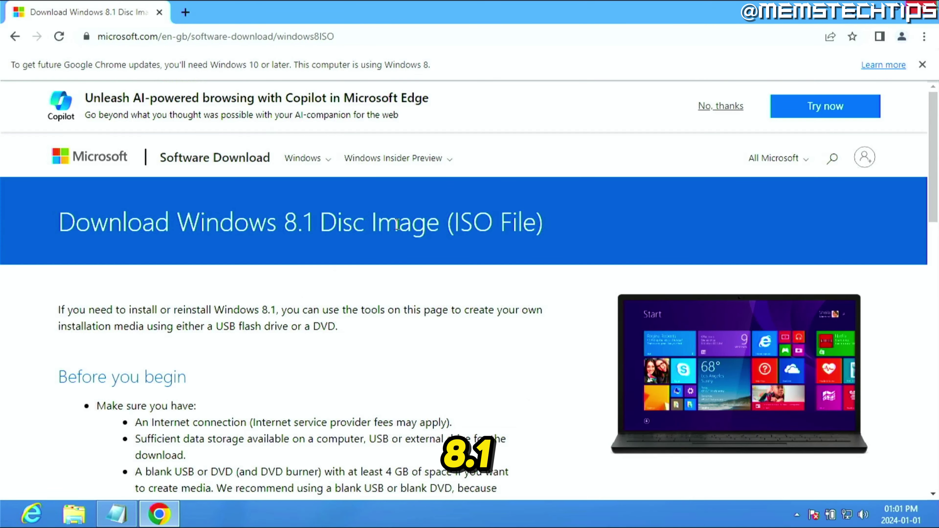
- Review the Windows 8.1 editions offered for download on the page, and close the list without choosing one
{"action": "scroll", "coordinate": [561, 232], "scroll_direction": "down", "scroll_amount": 3}
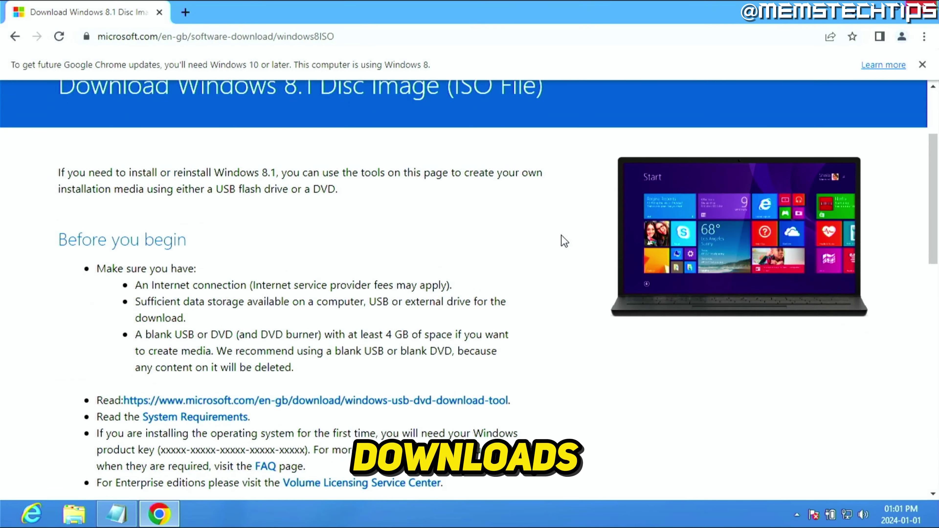
{"action": "scroll", "coordinate": [561, 223], "scroll_direction": "down", "scroll_amount": 8}
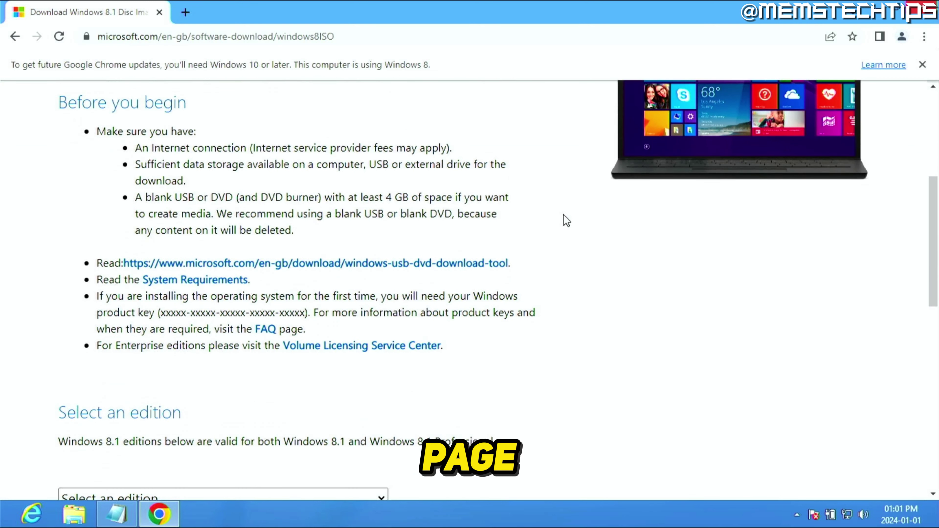
{"action": "scroll", "coordinate": [566, 221], "scroll_direction": "down", "scroll_amount": 1}
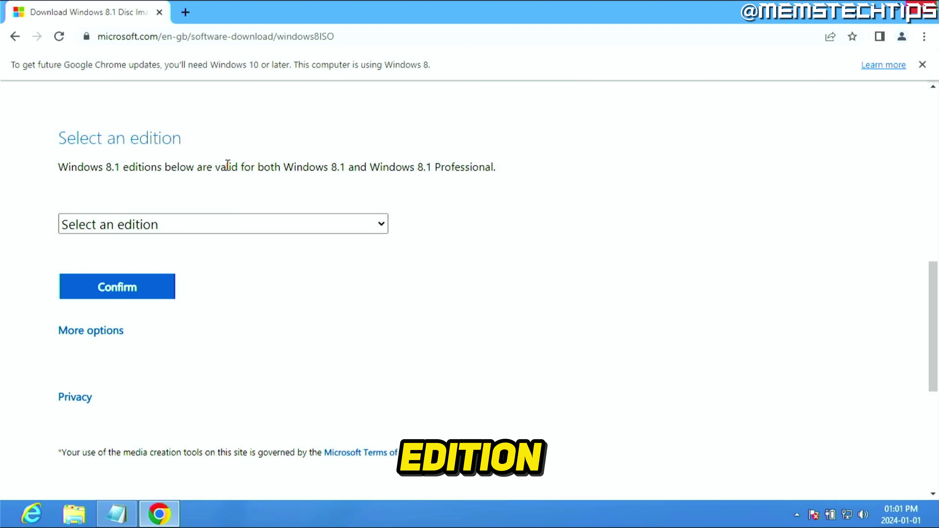
{"action": "left_click", "coordinate": [359, 227]}
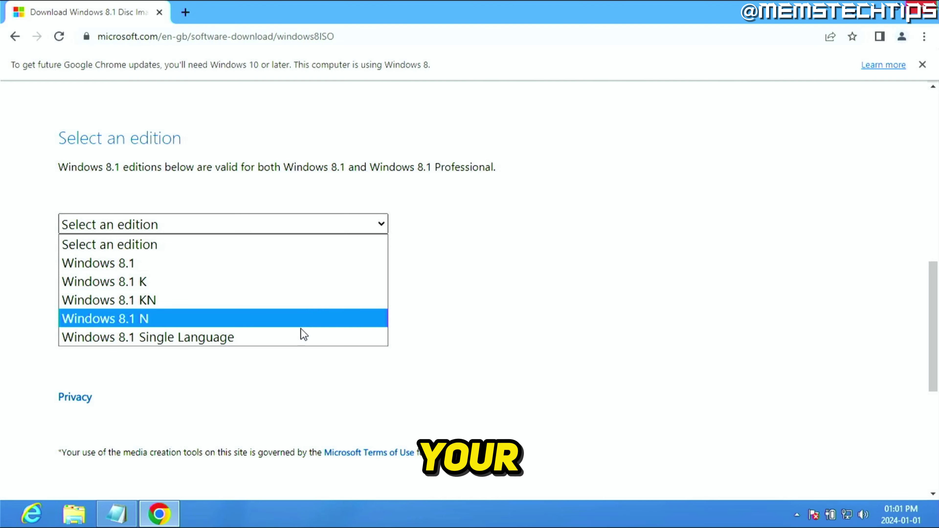
{"action": "left_click", "coordinate": [232, 206]}
- Check the installed Windows edition and system type in the System information, and minimize that window to return to Chrome
{"action": "mouse_move", "coordinate": [2, 527]}
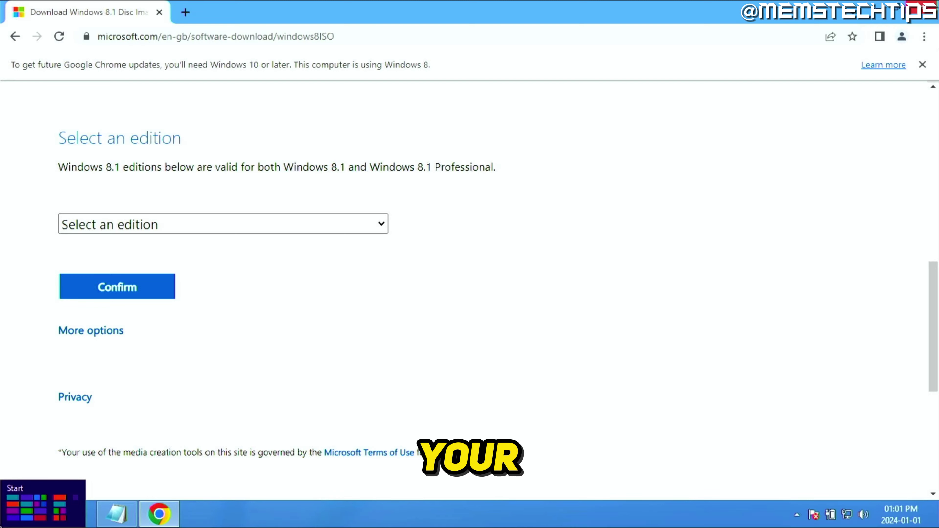
{"action": "right_click", "coordinate": [1, 527]}
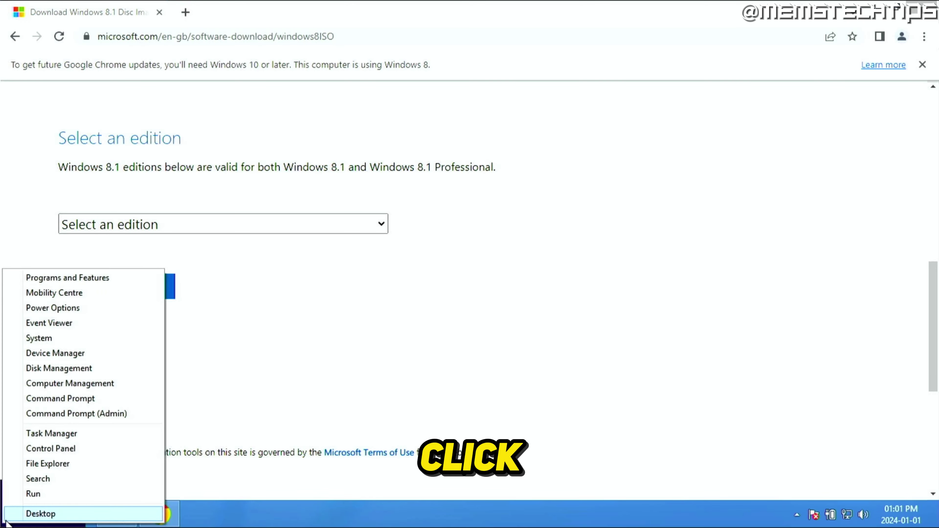
{"action": "left_click", "coordinate": [82, 340]}
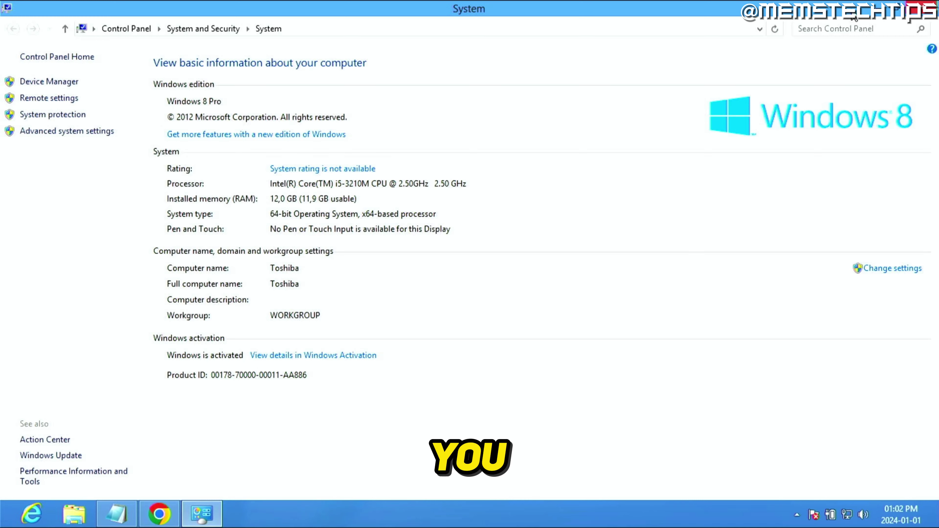
{"action": "left_click", "coordinate": [875, 14]}
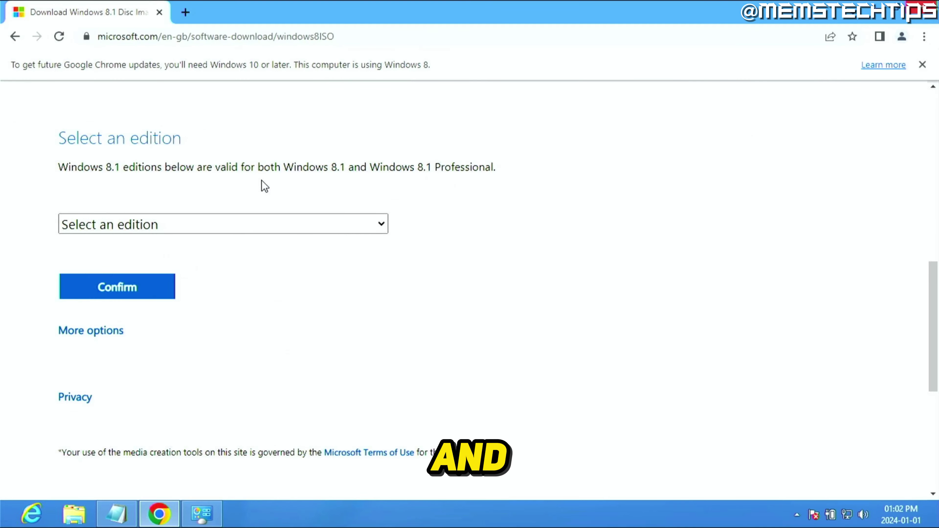
- Choose Windows 8.1 as the edition to download, confirm it, and go to the product language selection
{"action": "left_click", "coordinate": [352, 230]}
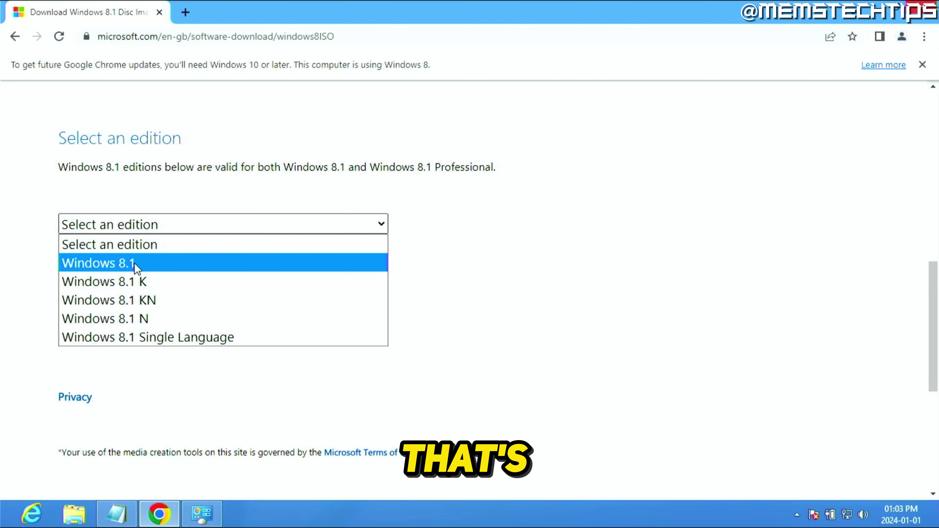
{"action": "left_click", "coordinate": [150, 264]}
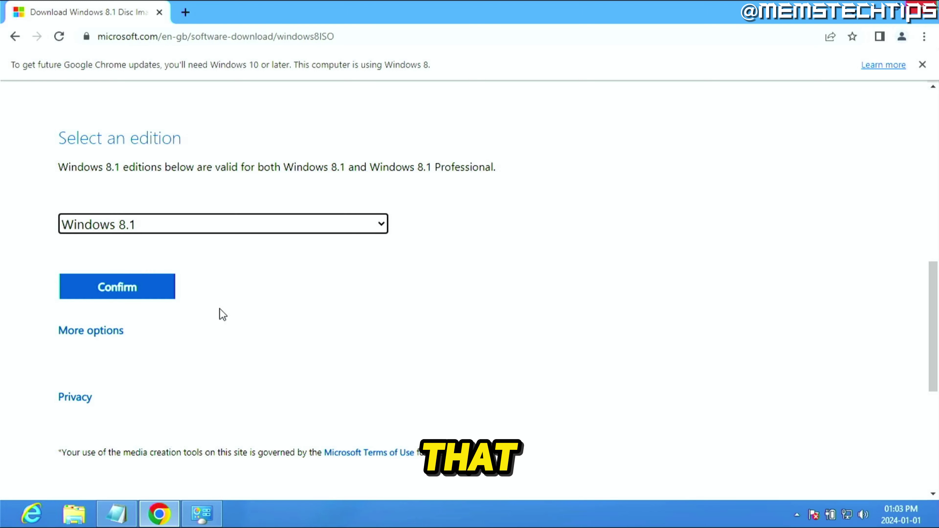
{"action": "left_click", "coordinate": [117, 296]}
{"action": "scroll", "coordinate": [255, 299], "scroll_direction": "down", "scroll_amount": 3}
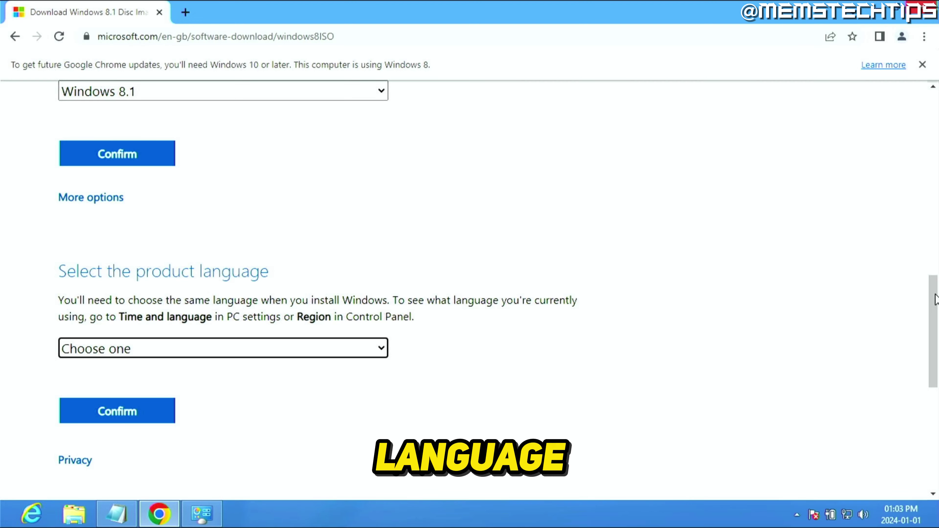
{"action": "left_click_drag", "start_coordinate": [936, 294], "coordinate": [937, 333]}
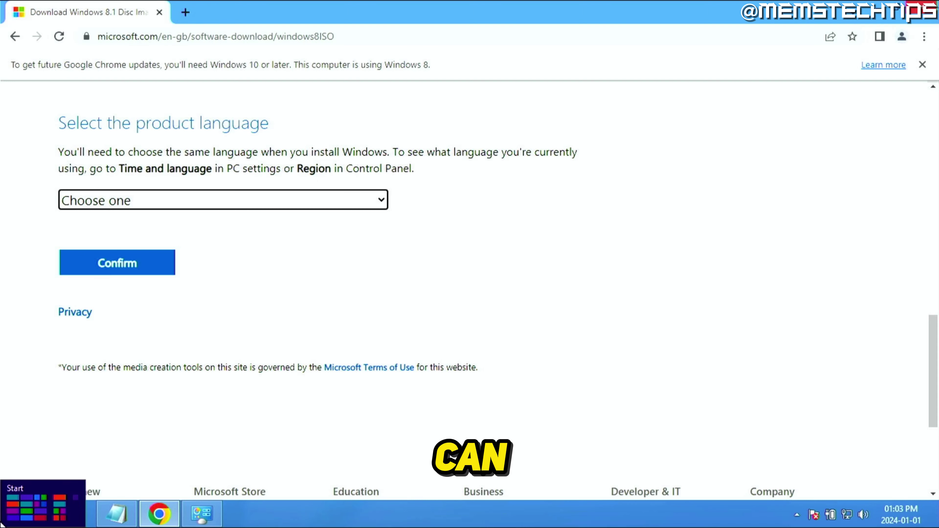
- Open Control Panel, show its items as large icons, and check the format language in the Region settings
{"action": "right_click", "coordinate": [4, 524]}
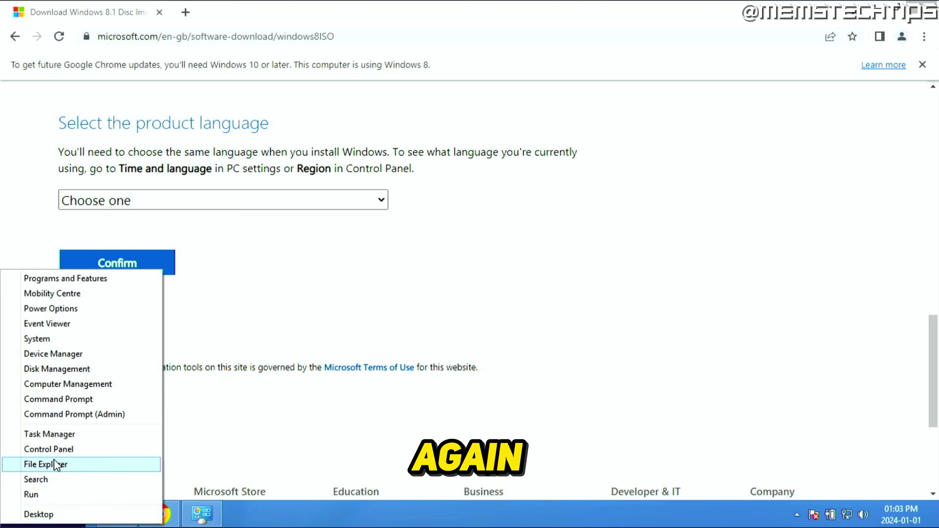
{"action": "left_click", "coordinate": [102, 452]}
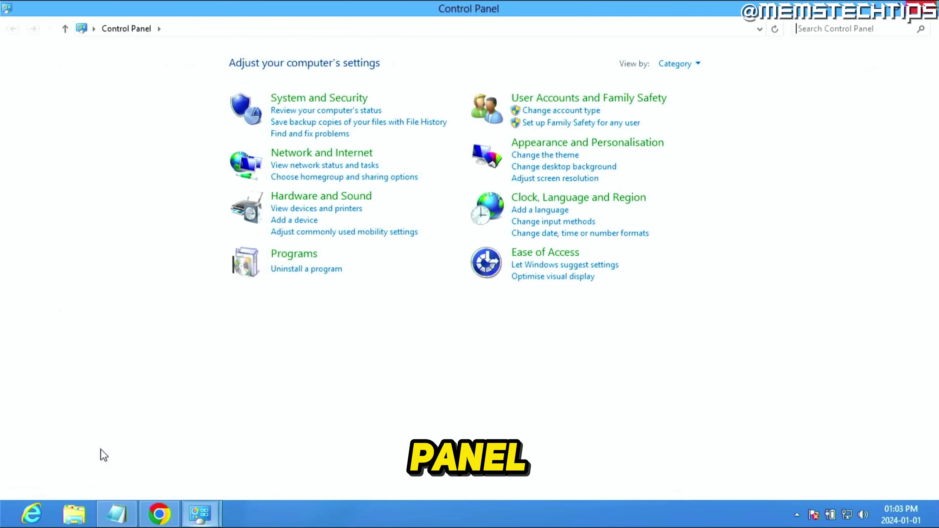
{"action": "left_click", "coordinate": [662, 67]}
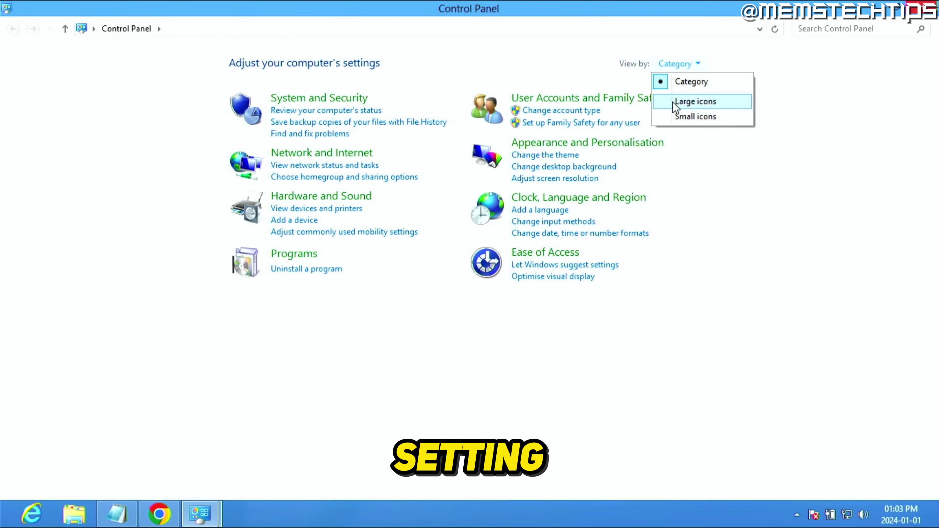
{"action": "left_click", "coordinate": [680, 105]}
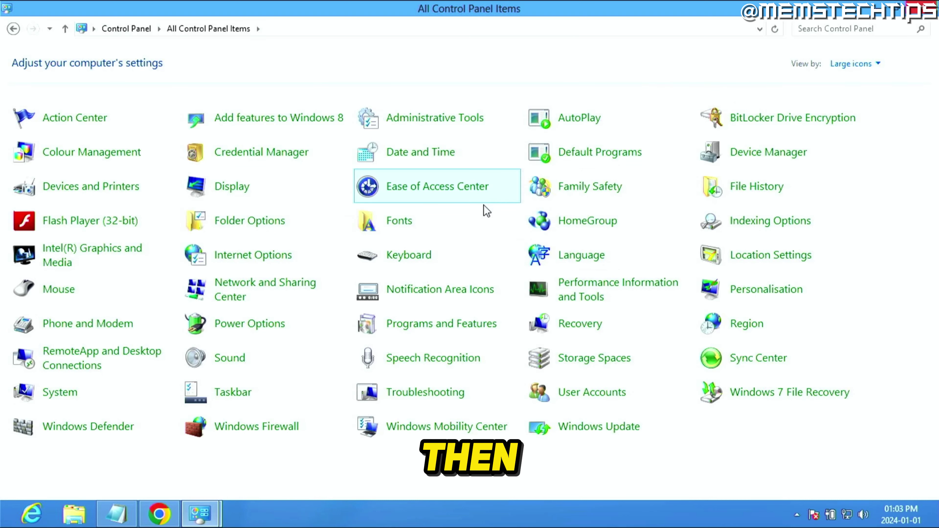
{"action": "left_click", "coordinate": [747, 326]}
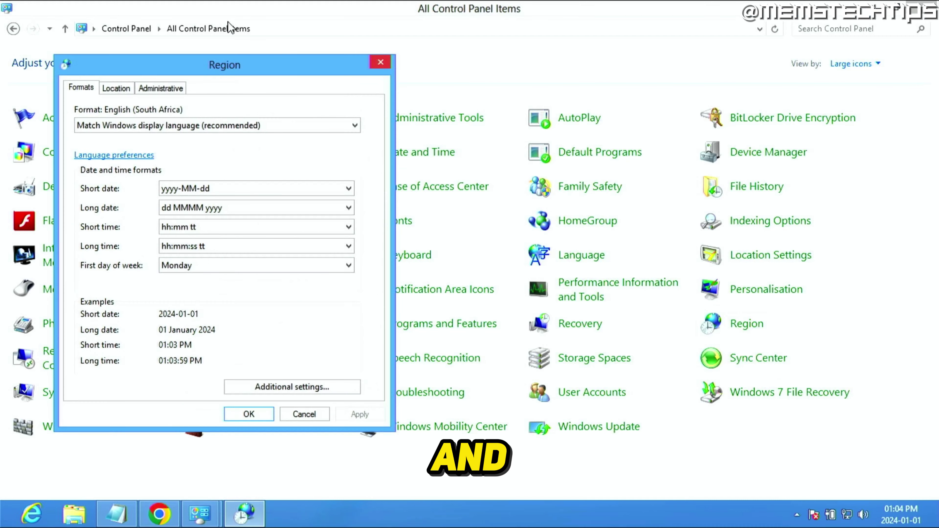
{"action": "left_click_drag", "start_coordinate": [254, 68], "coordinate": [487, 78]}
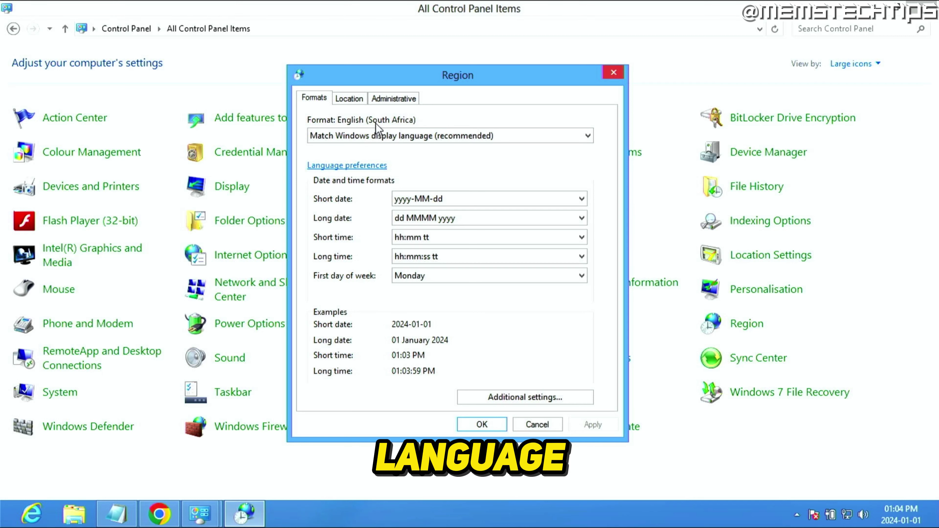
- Return to Chrome, choose English (United States) as the product language, and confirm it
{"action": "left_click", "coordinate": [159, 513]}
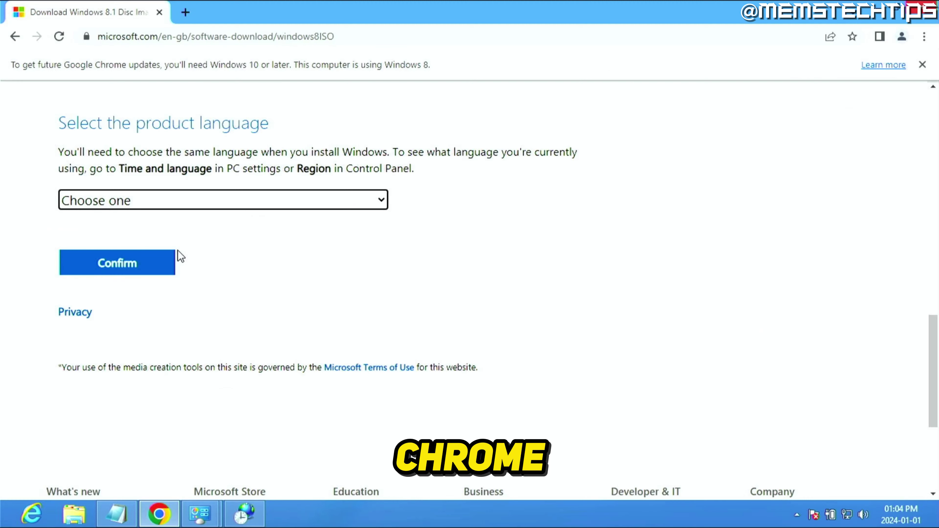
{"action": "left_click", "coordinate": [206, 202]}
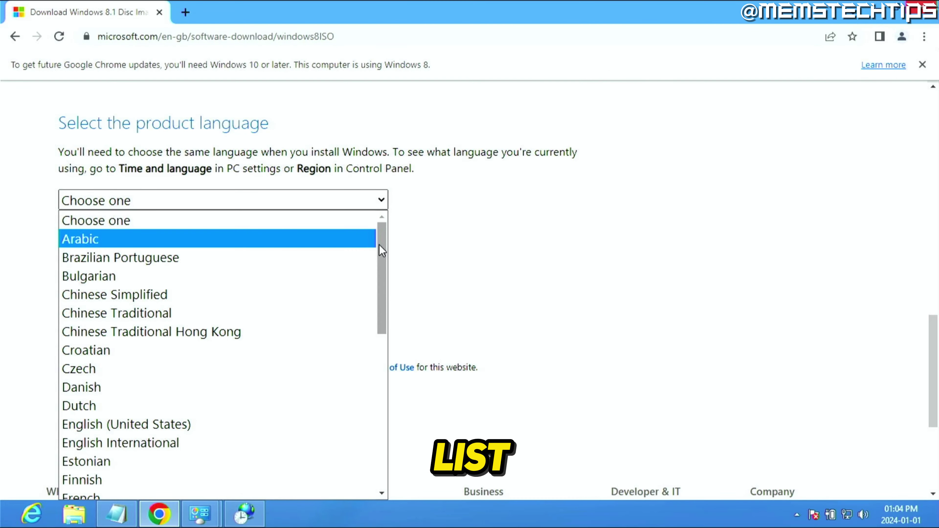
{"action": "left_click_drag", "start_coordinate": [382, 251], "coordinate": [389, 326]}
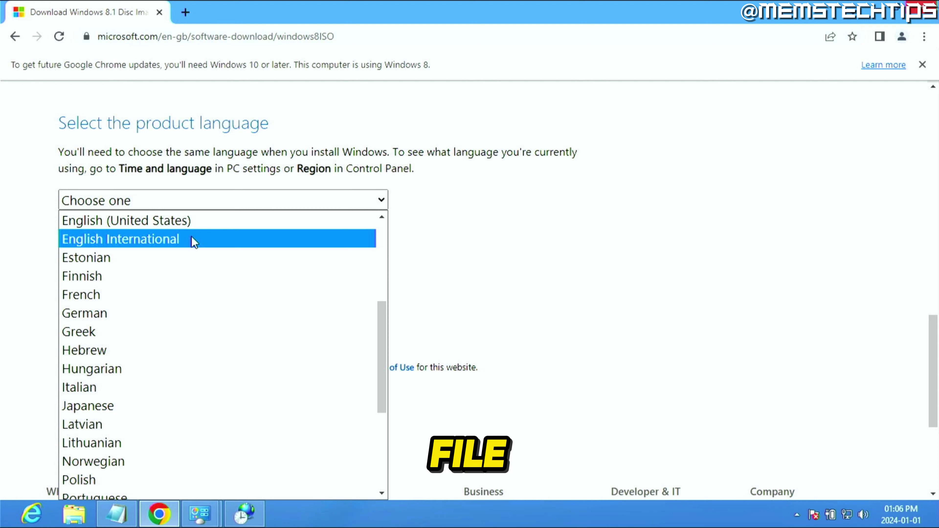
{"action": "left_click", "coordinate": [214, 222]}
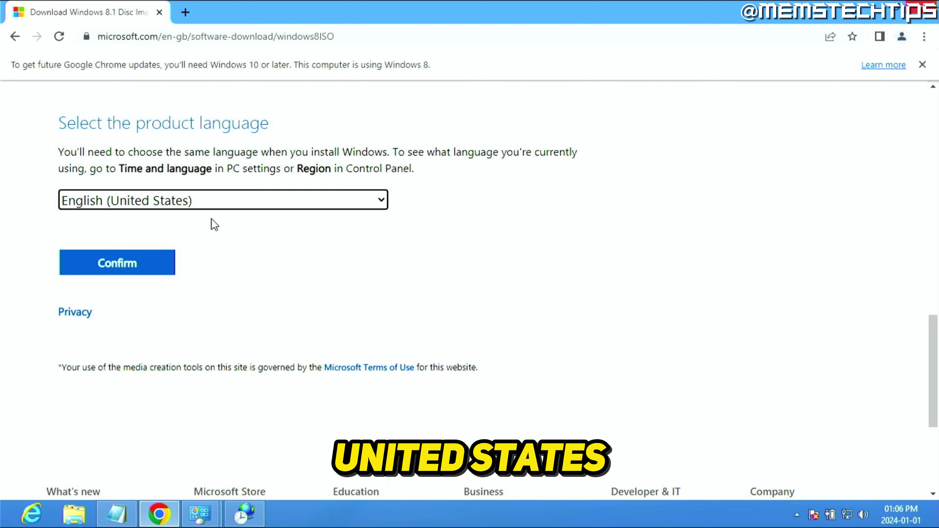
{"action": "left_click", "coordinate": [128, 264]}
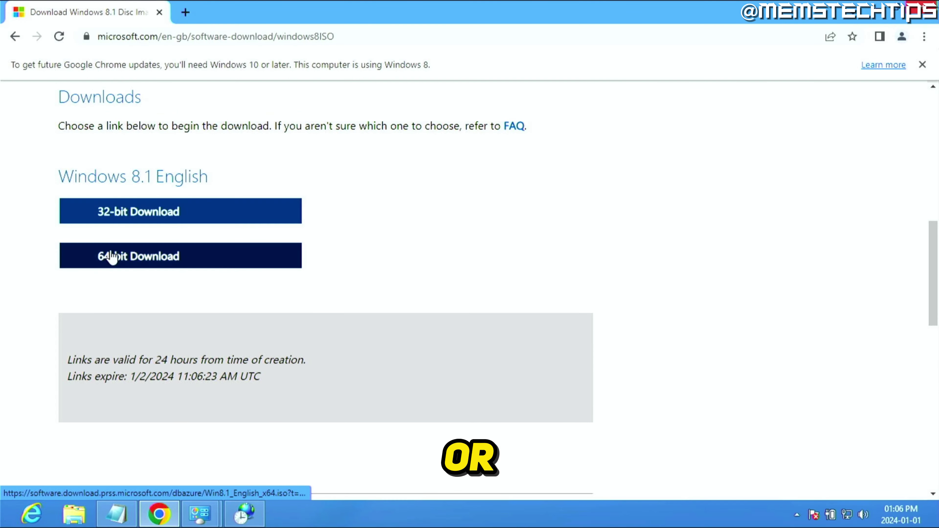
- Check the computer's system type and start the 64-bit Windows 8.1 English download
{"action": "left_click", "coordinate": [201, 519]}
{"action": "left_click", "coordinate": [123, 437]}
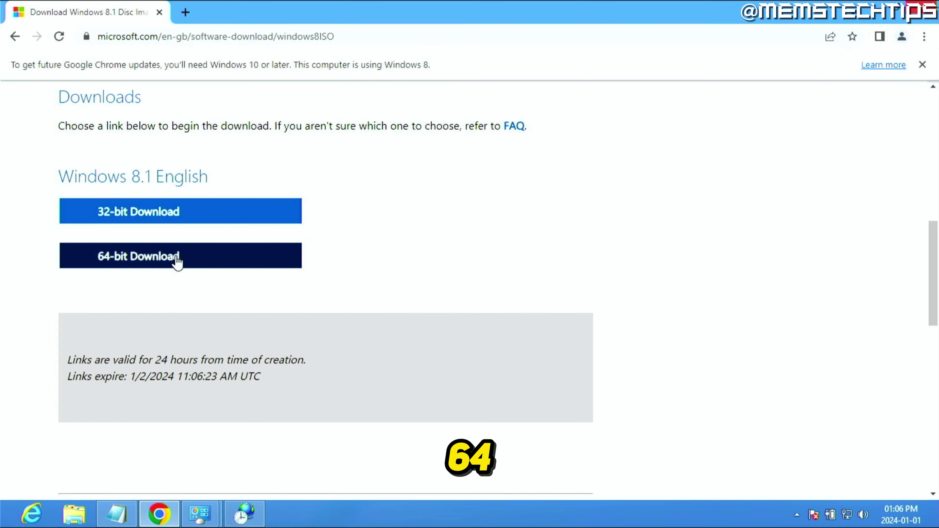
{"action": "left_click", "coordinate": [215, 265]}
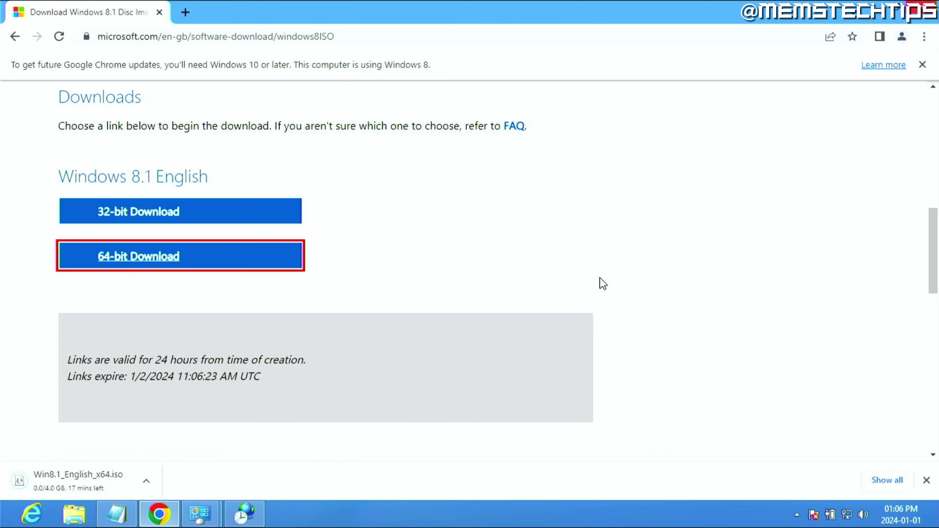
- Show the downloaded Win8.1_English_x64 ISO in its folder and open it, keeping Windows Explorer as the application for all .iso files
{"action": "left_click", "coordinate": [888, 481]}
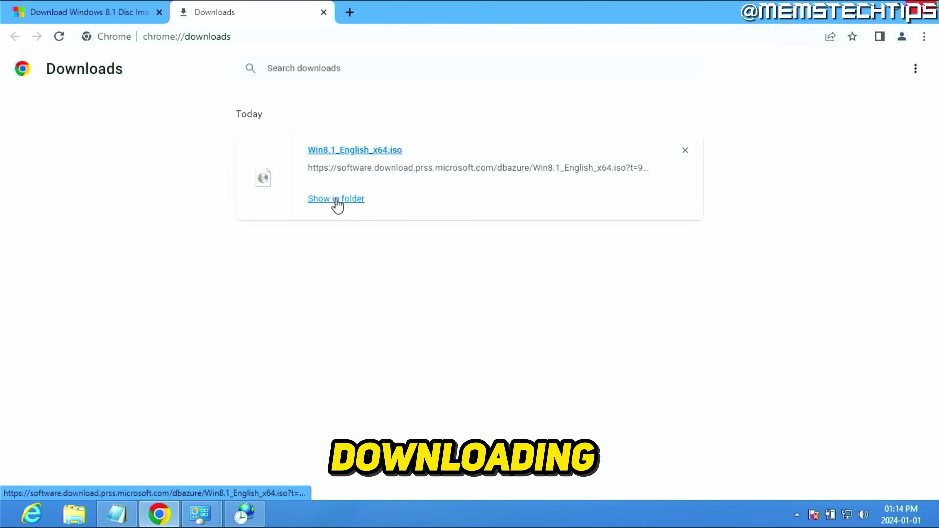
{"action": "left_click", "coordinate": [347, 203]}
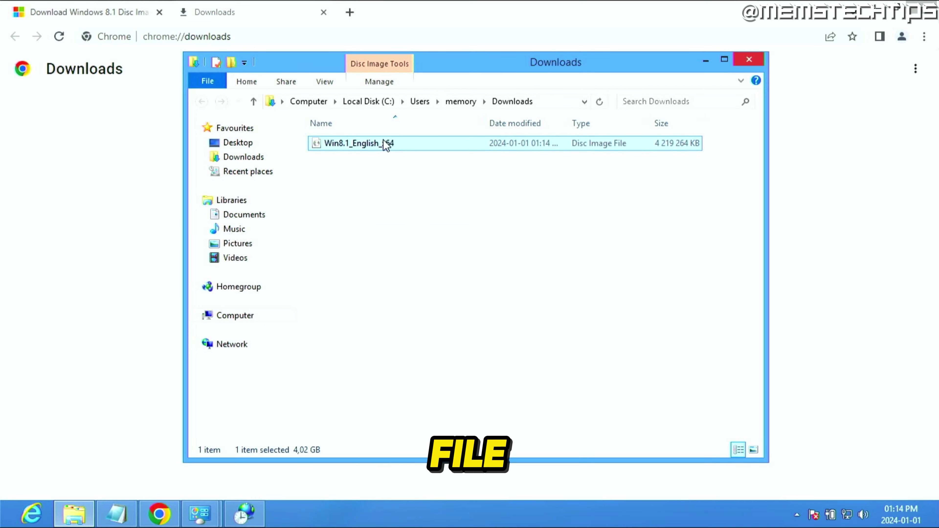
{"action": "right_click", "coordinate": [401, 148]}
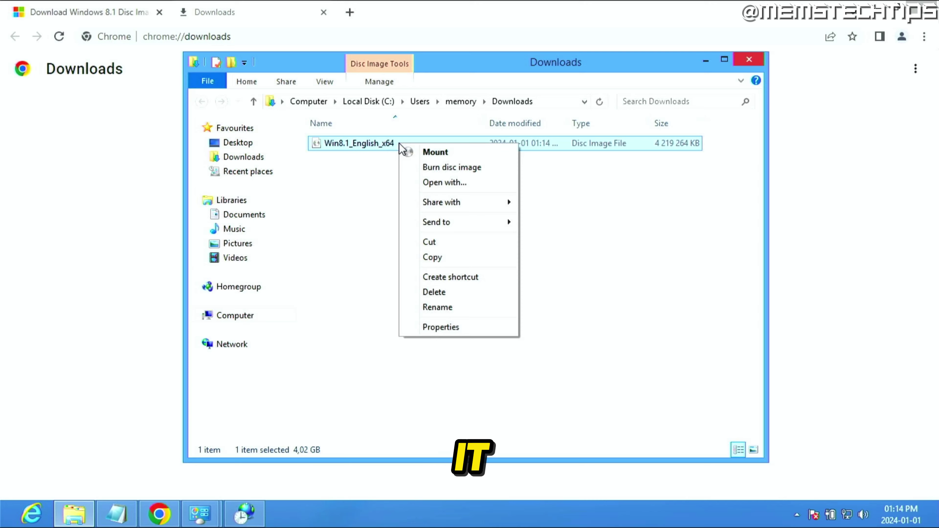
{"action": "left_click", "coordinate": [468, 183]}
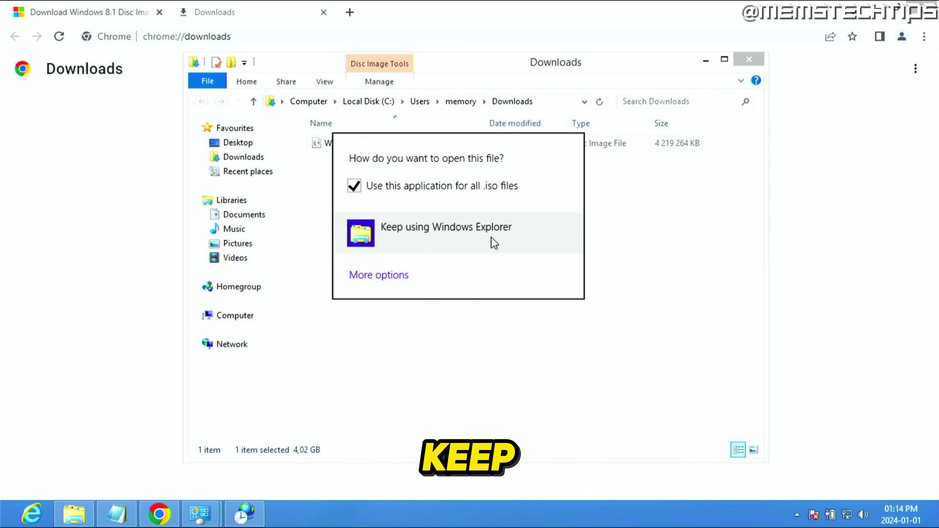
{"action": "left_click", "coordinate": [478, 241]}
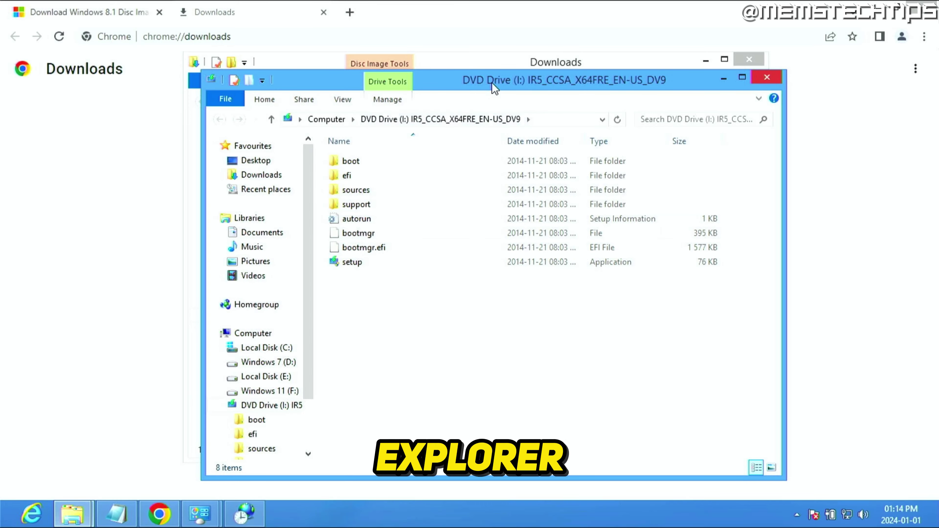
{"action": "left_click_drag", "start_coordinate": [494, 87], "coordinate": [469, 64]}
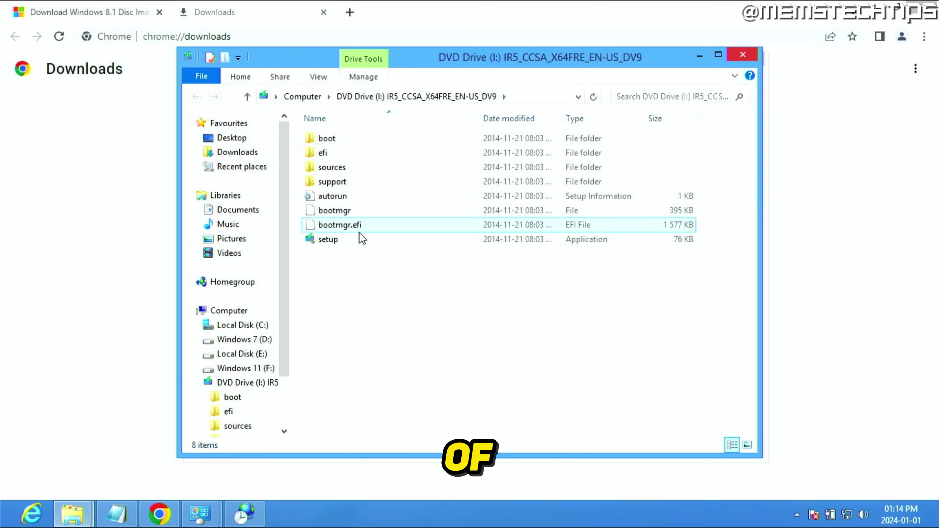
- Review the instruction "Run Setup.exe & Upgrade to Windows 8.1" in the Notepad notes, and minimize the notes
{"action": "left_click", "coordinate": [121, 518]}
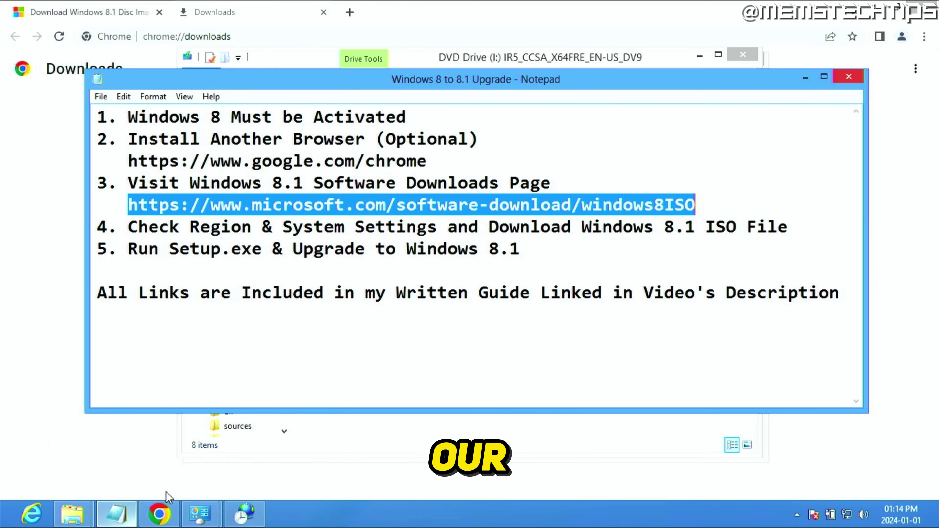
{"action": "left_click_drag", "start_coordinate": [130, 250], "coordinate": [395, 262]}
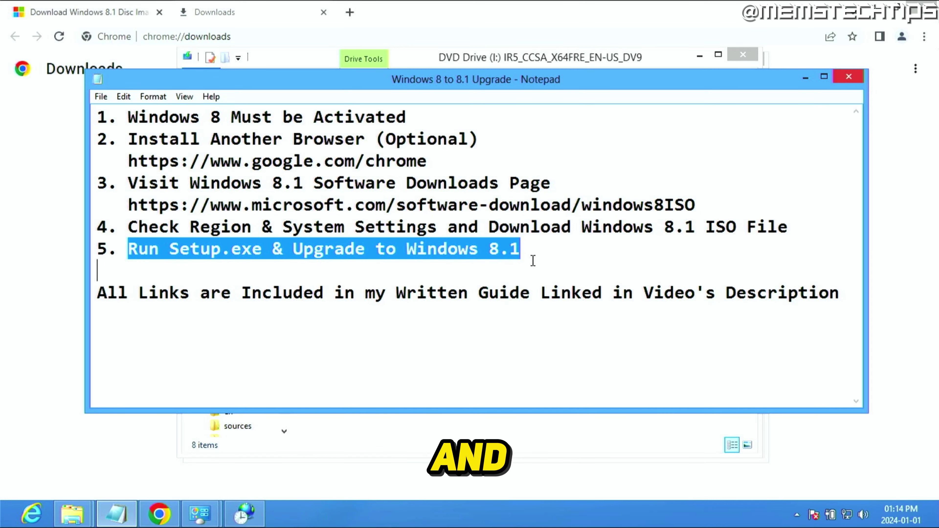
{"action": "left_click", "coordinate": [806, 80]}
- Run setup from the mounted DVD drive as administrator and allow it to make changes to the computer
{"action": "right_click", "coordinate": [339, 241]}
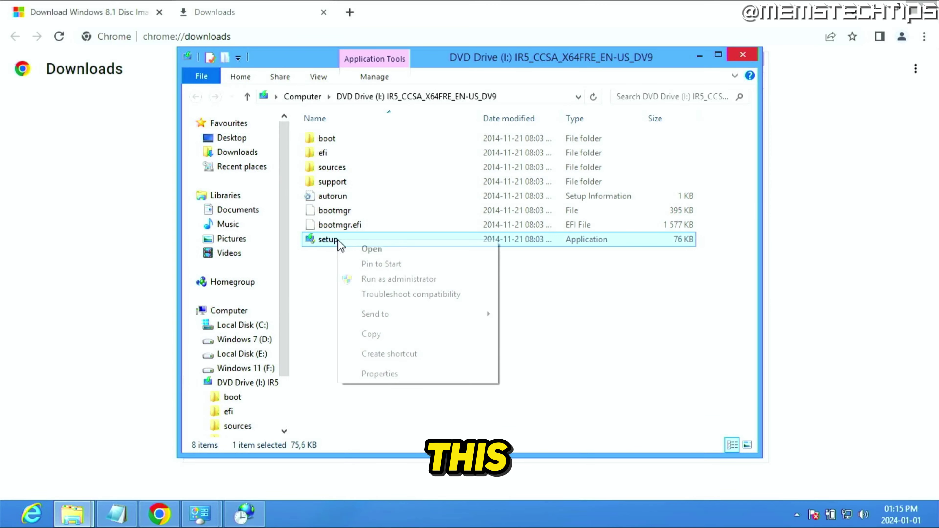
{"action": "left_click", "coordinate": [443, 283]}
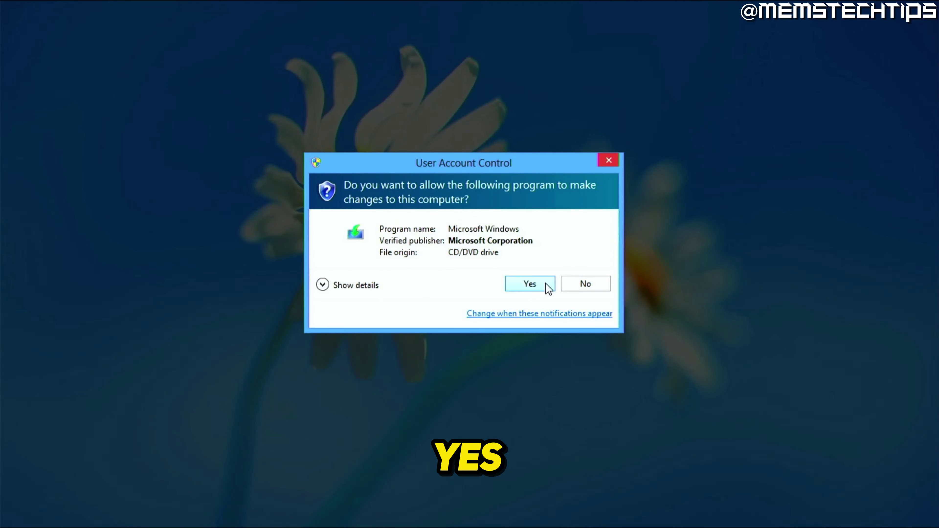
{"action": "left_click", "coordinate": [547, 283]}
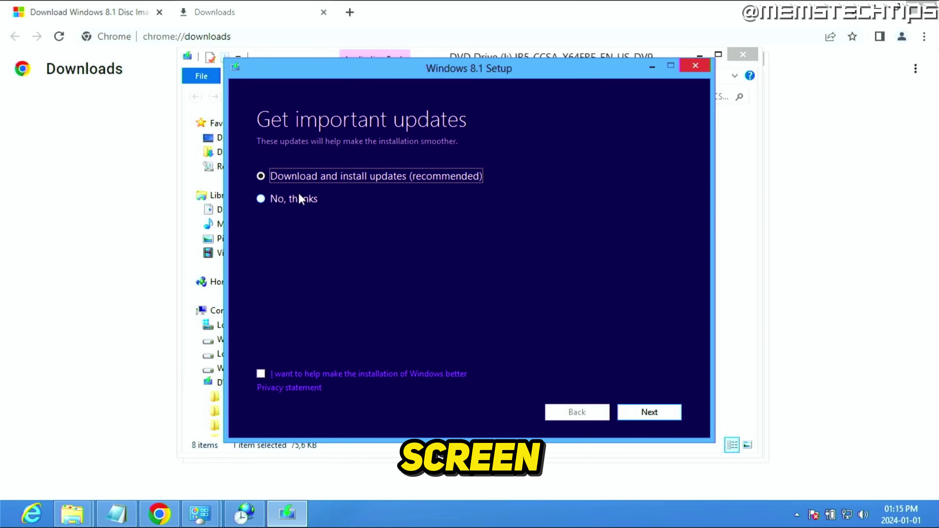
- Decline important updates with "No, thanks", leave the option to help improve the installation unticked, and continue the setup
{"action": "left_click", "coordinate": [260, 200]}
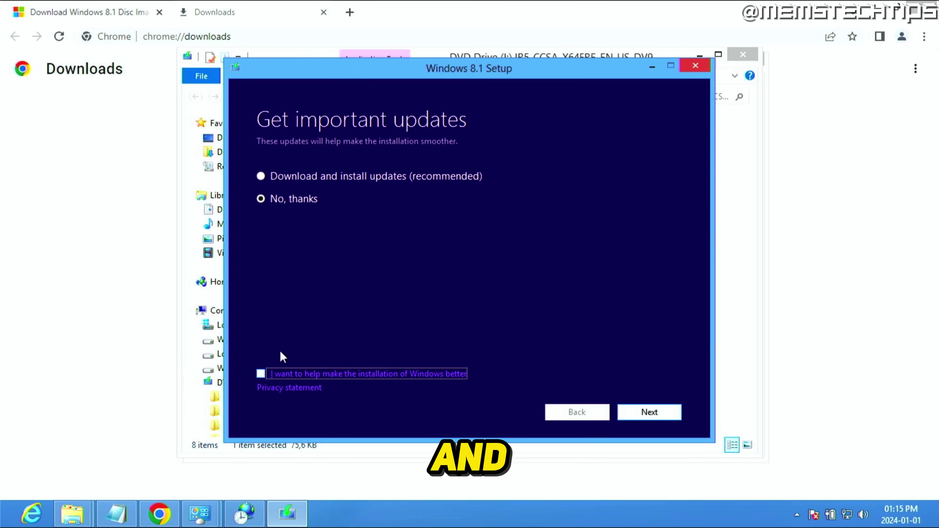
{"action": "left_click", "coordinate": [260, 375]}
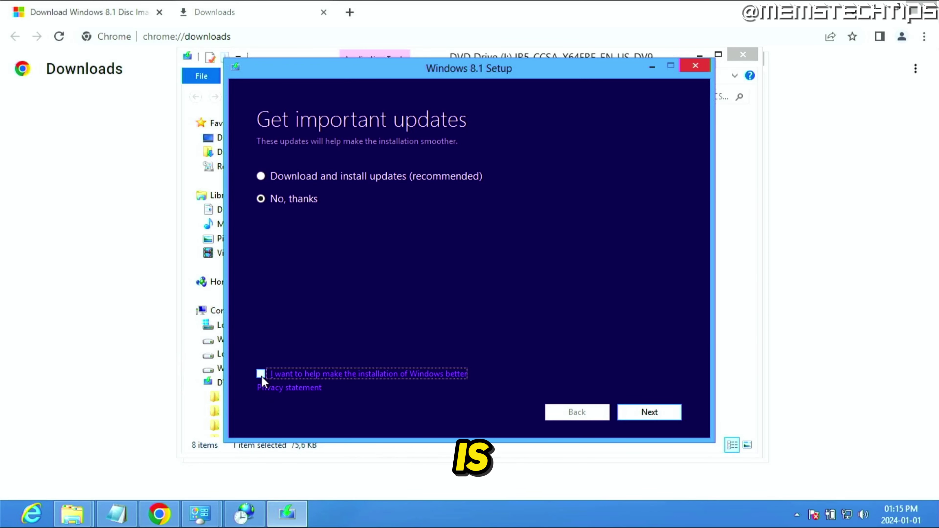
{"action": "left_click", "coordinate": [662, 415]}
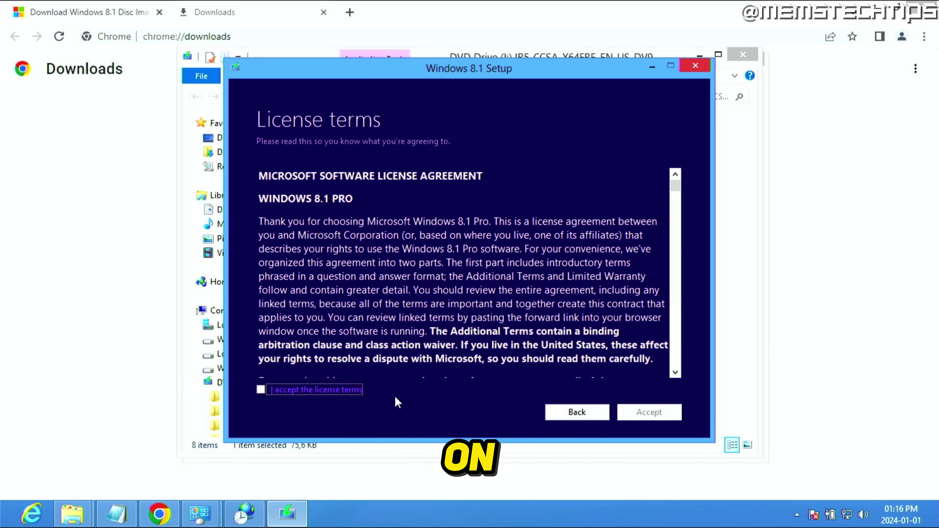
- Accept the Windows 8.1 Pro license terms and continue to the choice of what to keep
{"action": "left_click", "coordinate": [261, 390]}
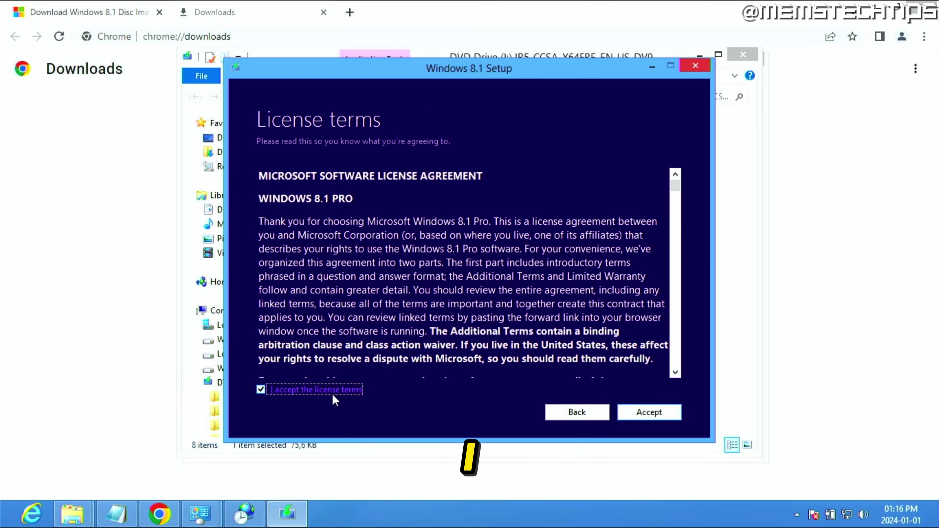
{"action": "left_click", "coordinate": [656, 412]}
{"action": "key", "text": "Tab"}
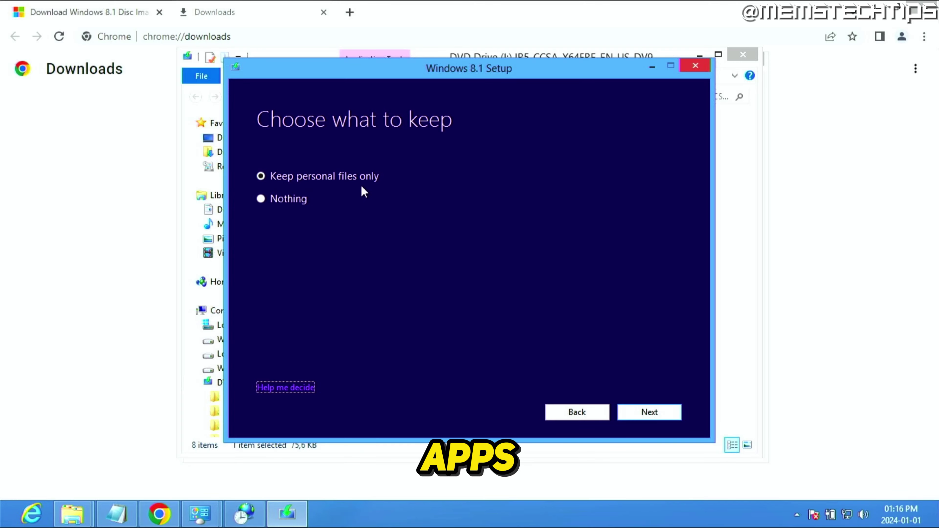
- Switch back to the Windows 8.1 download page in Chrome and review the language of the downloaded ISO
{"action": "left_click", "coordinate": [93, 13]}
{"action": "scroll", "coordinate": [249, 175], "scroll_direction": "up", "scroll_amount": 5}
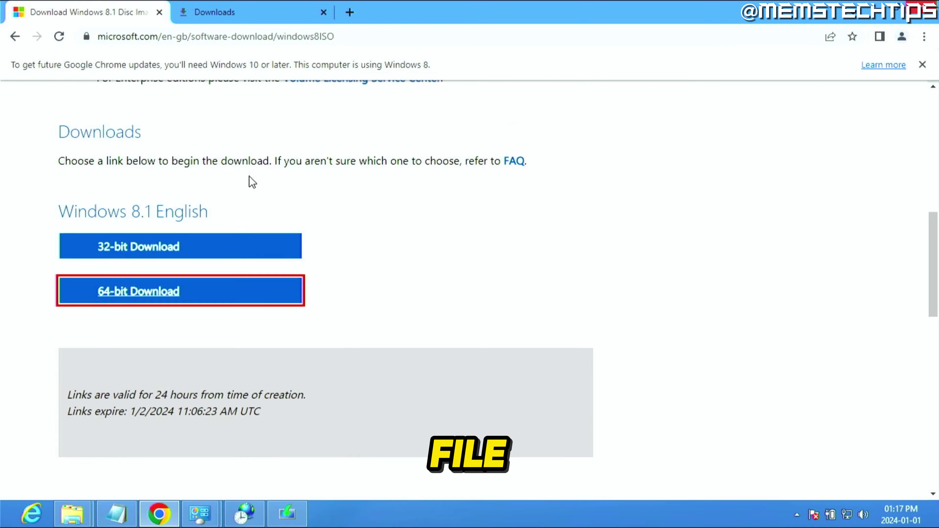
{"action": "scroll", "coordinate": [250, 176], "scroll_direction": "down", "scroll_amount": 5}
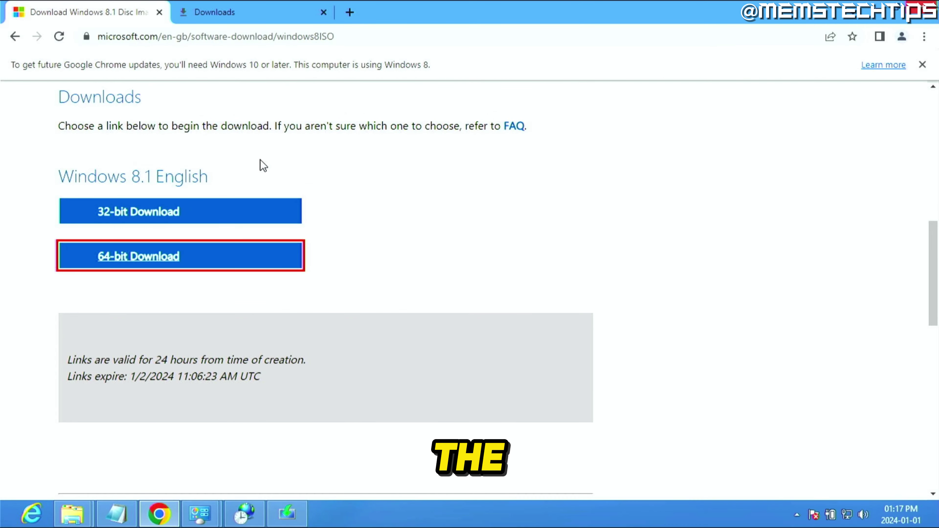
- Reload the Windows 8.1 download page and confirm Windows 8.1 as the edition to download
{"action": "key", "text": "F5"}
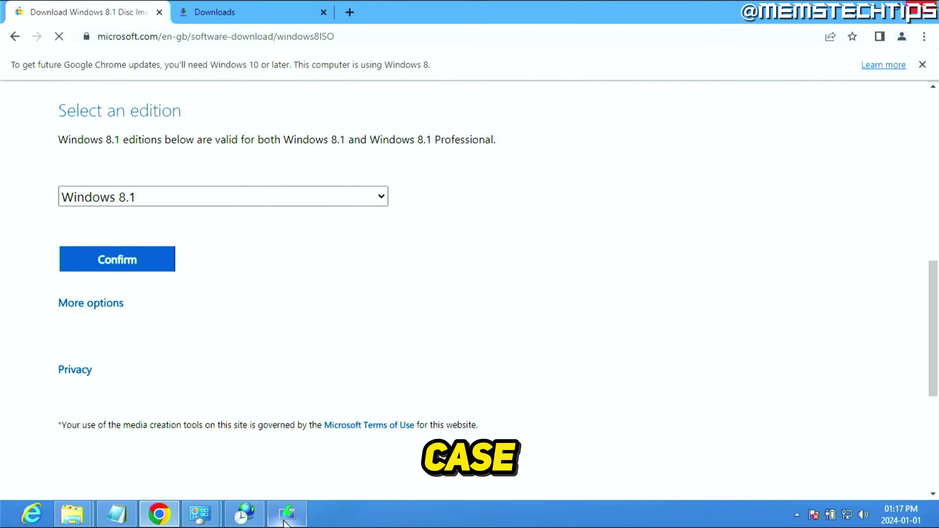
{"action": "left_click", "coordinate": [287, 513]}
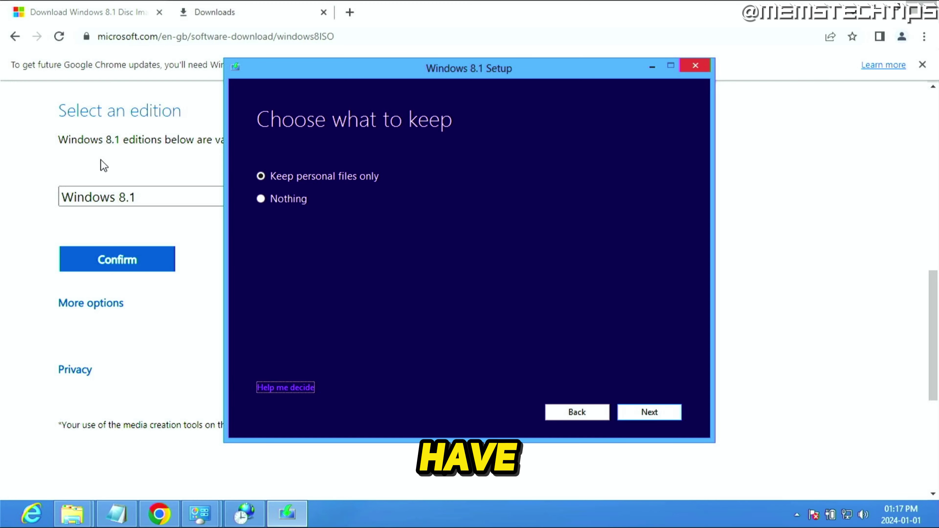
{"action": "left_click", "coordinate": [145, 155]}
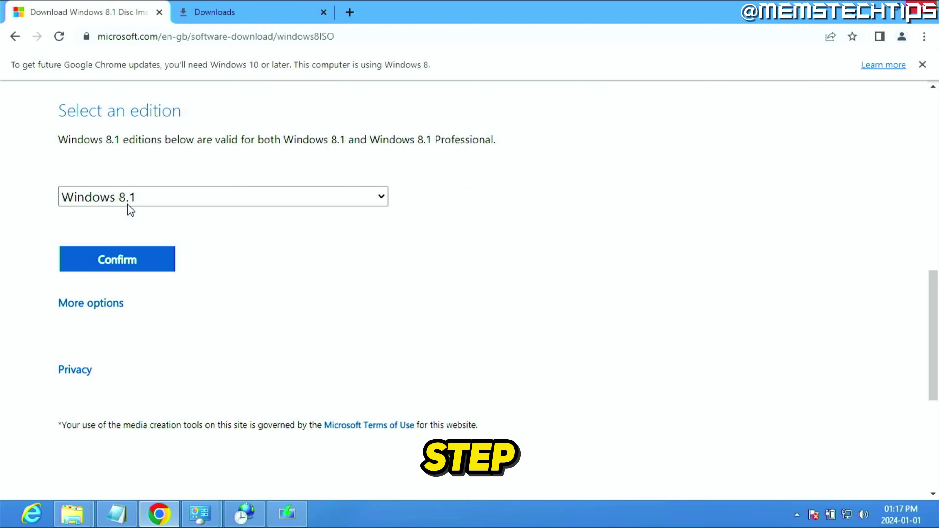
{"action": "left_click", "coordinate": [152, 266]}
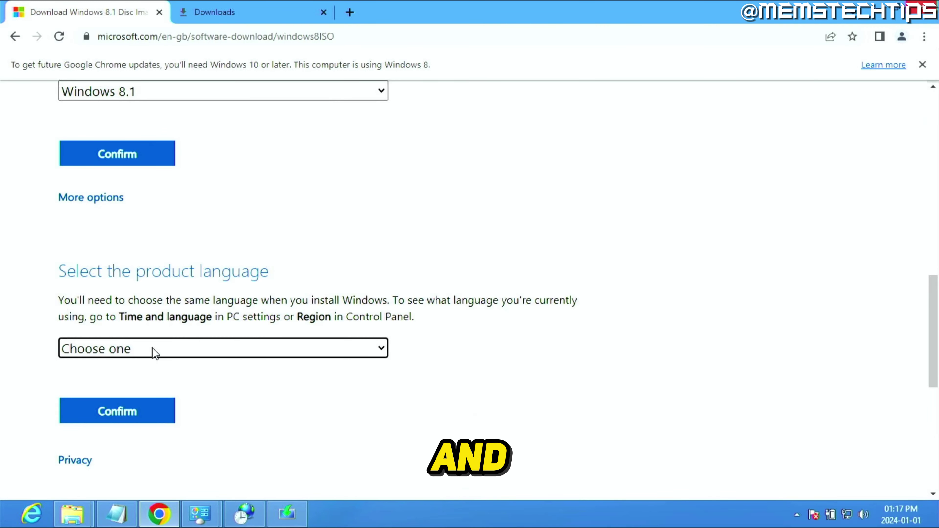
- Confirm English International as the product language, start the 64-bit ISO download and show all downloads
{"action": "left_click", "coordinate": [155, 352]}
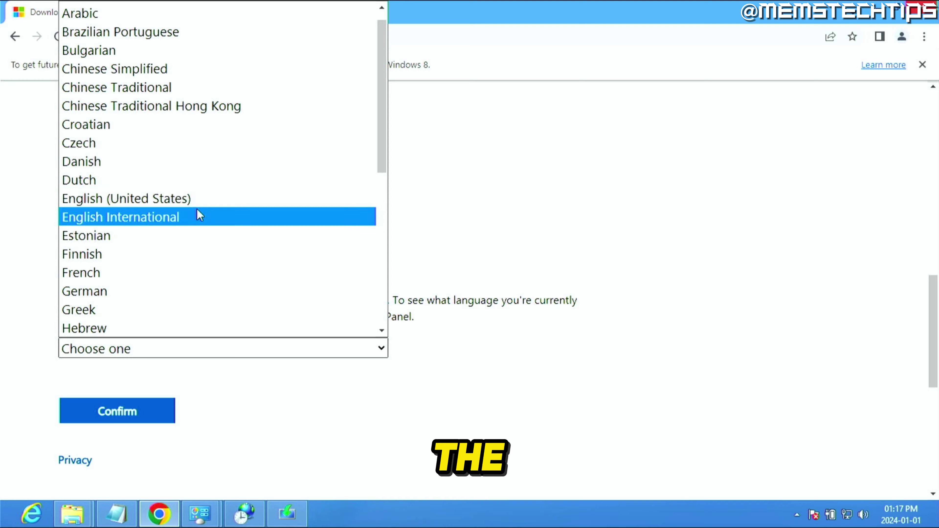
{"action": "left_click", "coordinate": [195, 217]}
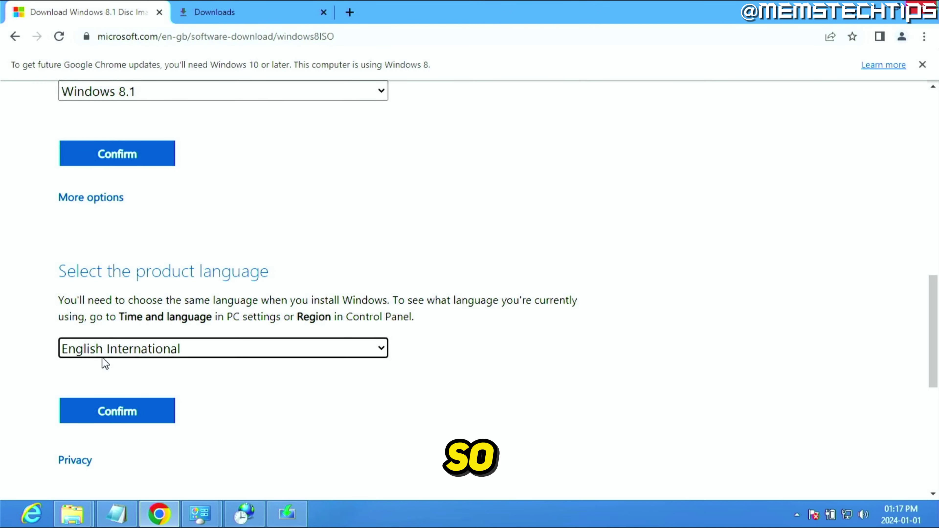
{"action": "left_click", "coordinate": [147, 417]}
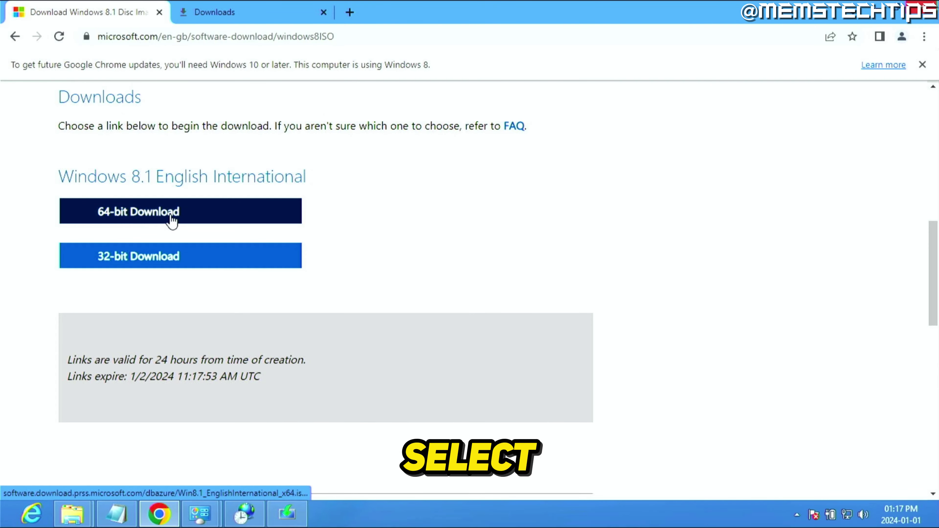
{"action": "left_click", "coordinate": [209, 218]}
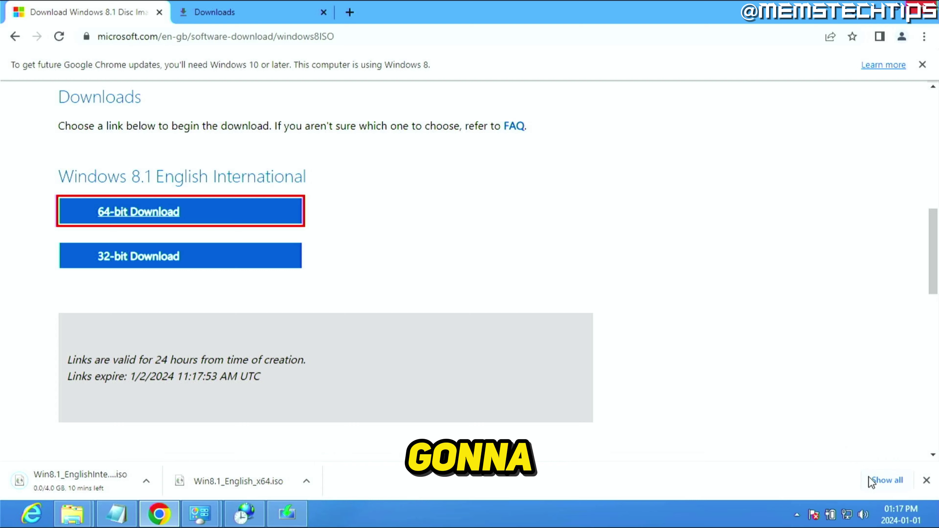
{"action": "left_click", "coordinate": [886, 480]}
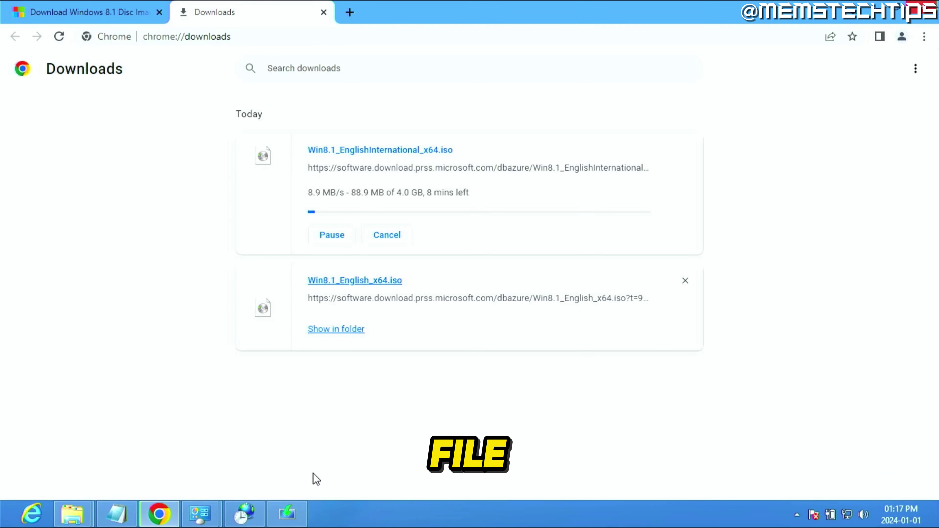
- Switch back to Windows 8.1 Setup and quit it, confirming the exit
{"action": "left_click", "coordinate": [287, 513]}
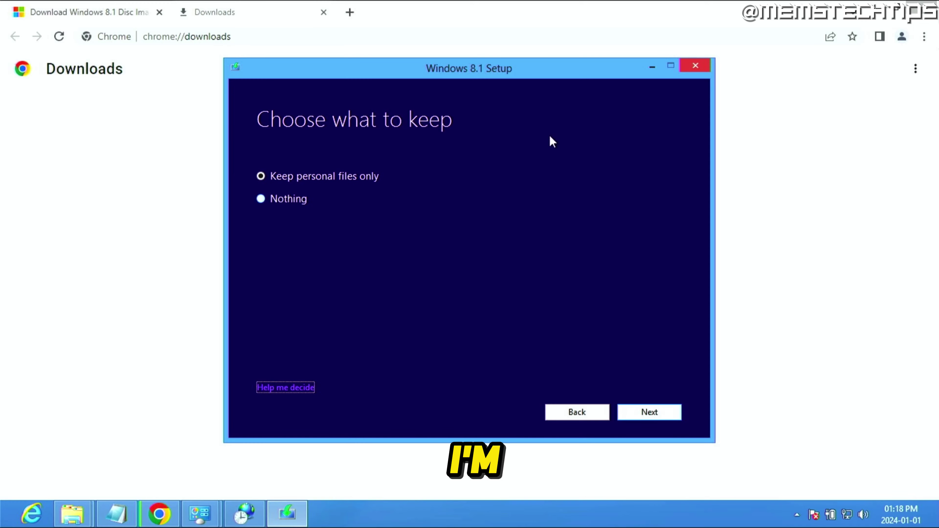
{"action": "left_click", "coordinate": [693, 69]}
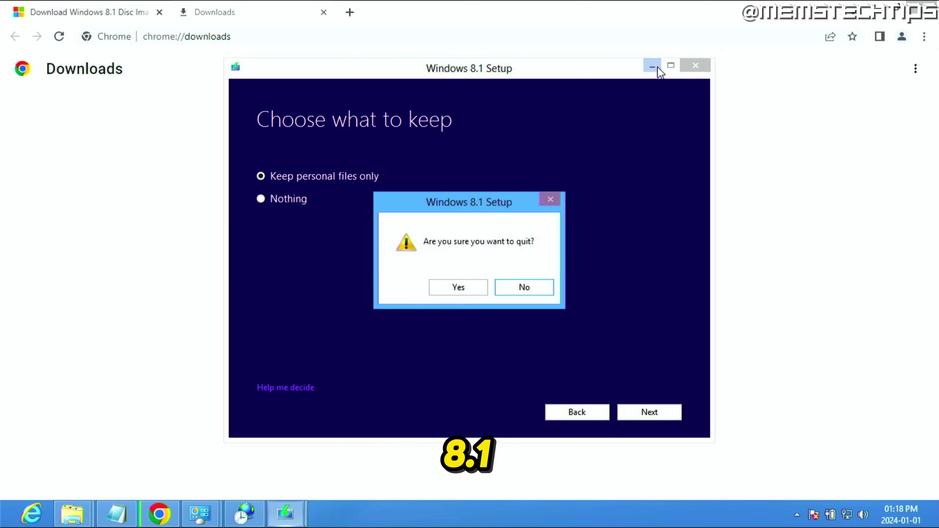
{"action": "left_click", "coordinate": [475, 288]}
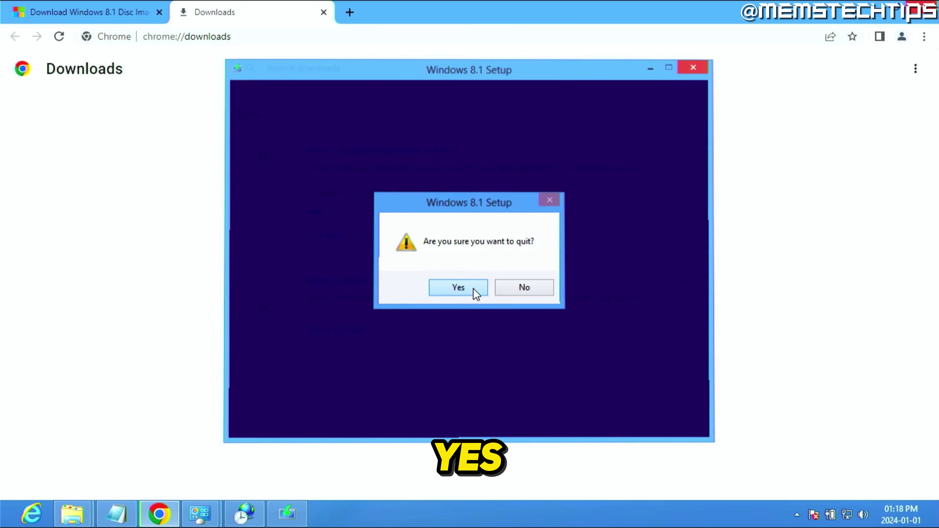
- Eject the mounted English (US) disc image, DVD Drive (I:), from Computer in File Explorer and minimise the window
{"action": "mouse_move", "coordinate": [72, 518]}
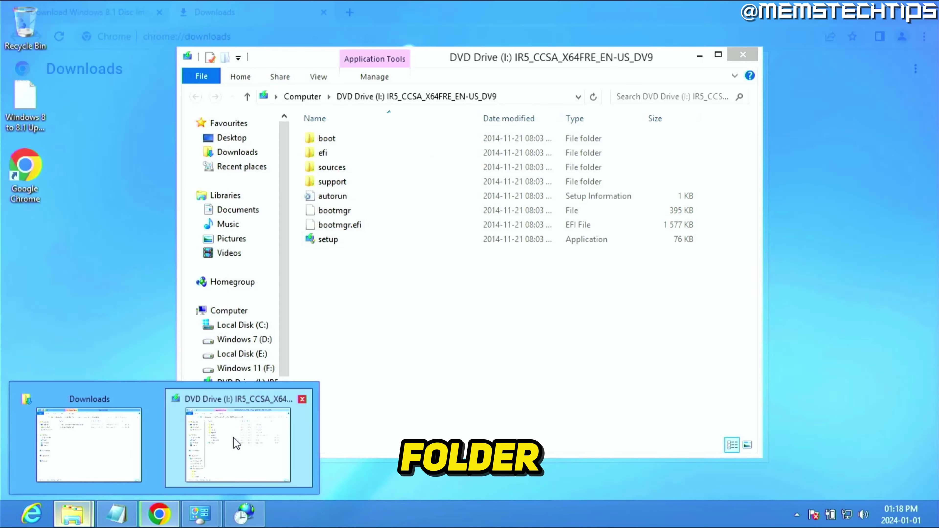
{"action": "left_click", "coordinate": [237, 440]}
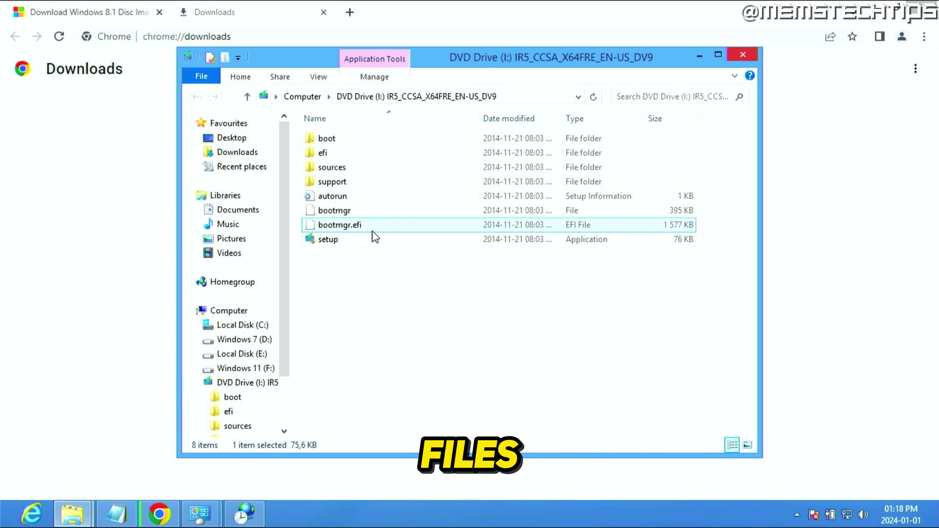
{"action": "left_click", "coordinate": [229, 311]}
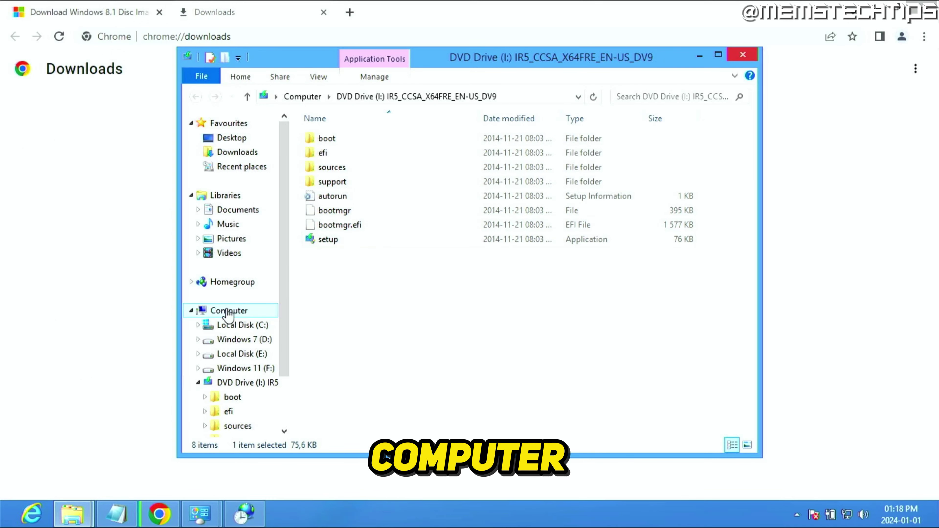
{"action": "left_click_drag", "start_coordinate": [494, 296], "coordinate": [646, 241]}
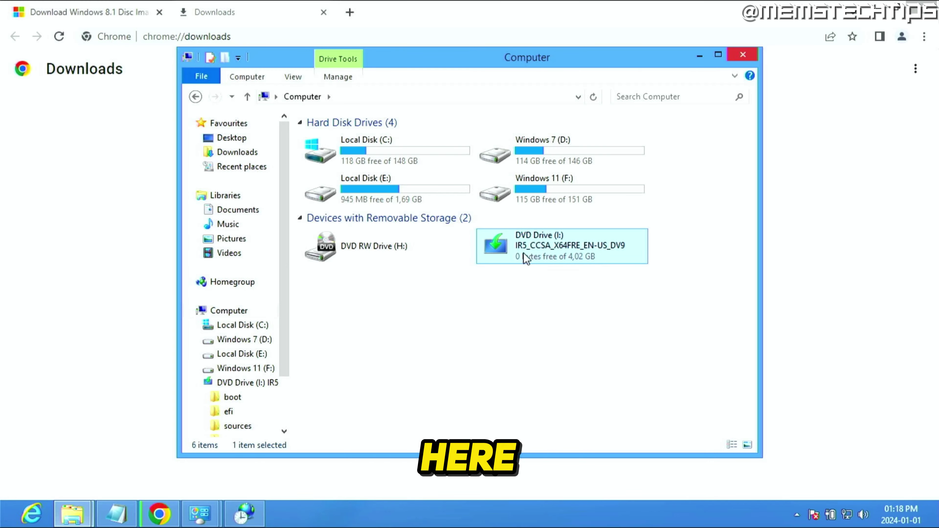
{"action": "right_click", "coordinate": [538, 240]}
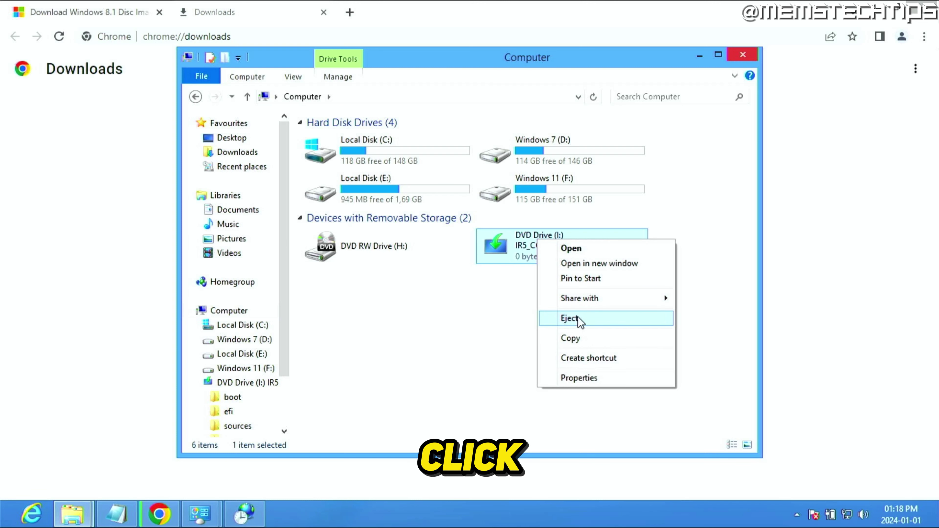
{"action": "left_click", "coordinate": [594, 320]}
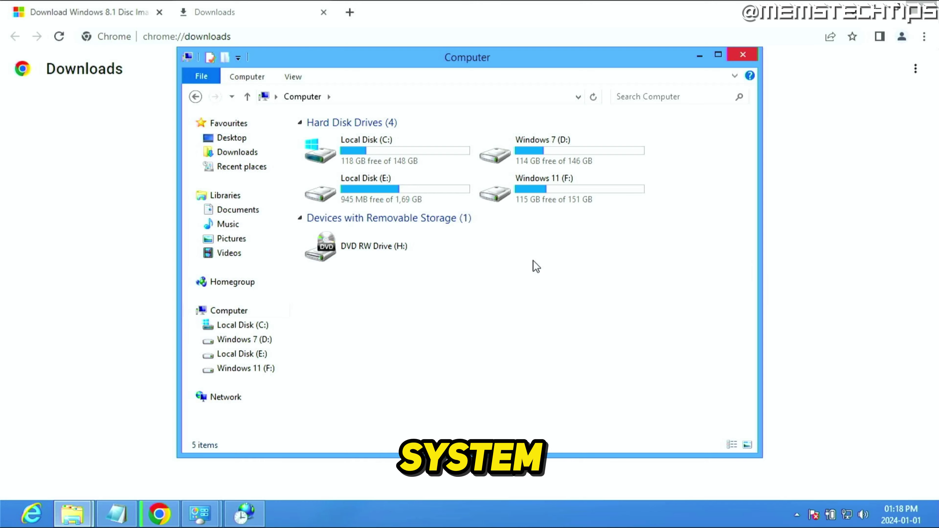
{"action": "left_click", "coordinate": [700, 56]}
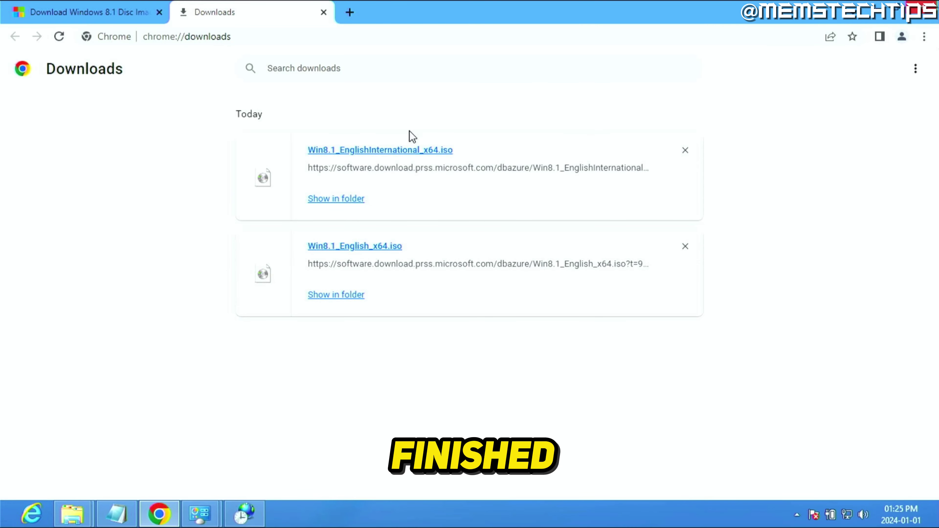
- Show the Win8.1_EnglishInternational_x64 ISO in its folder and open it with Windows Explorer, kept as the application for all .iso files
{"action": "left_click", "coordinate": [336, 198]}
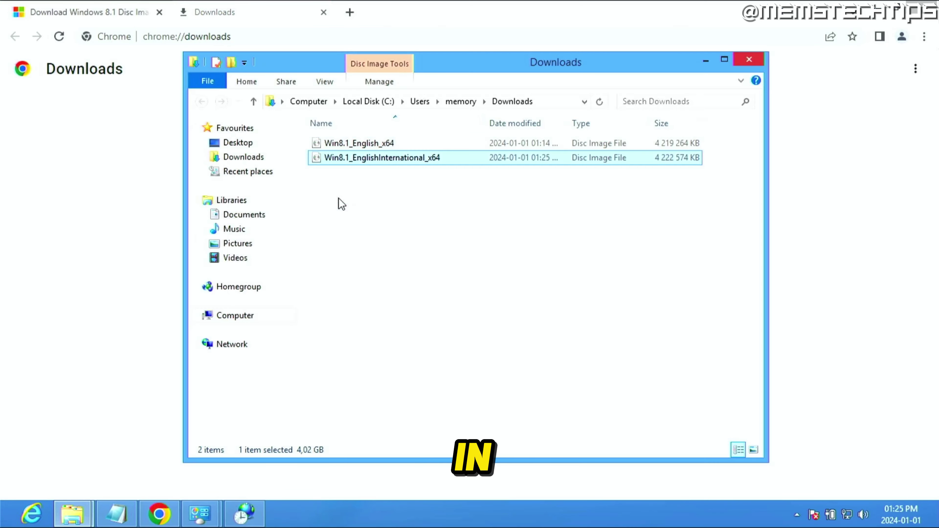
{"action": "right_click", "coordinate": [377, 159]}
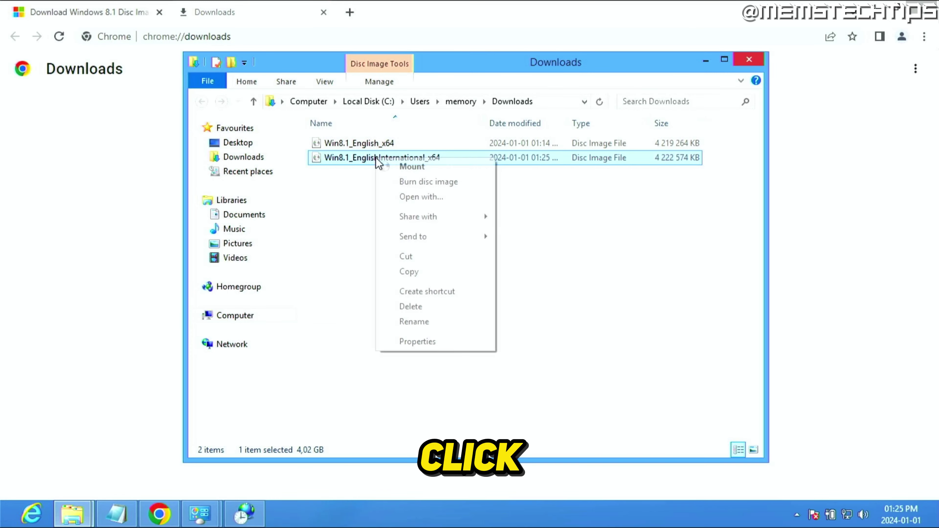
{"action": "left_click", "coordinate": [447, 197]}
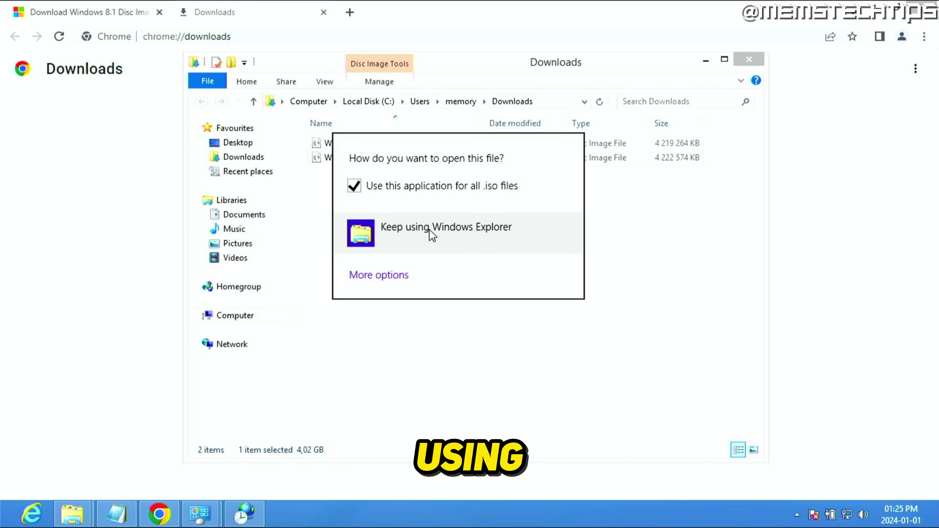
{"action": "left_click", "coordinate": [382, 275]}
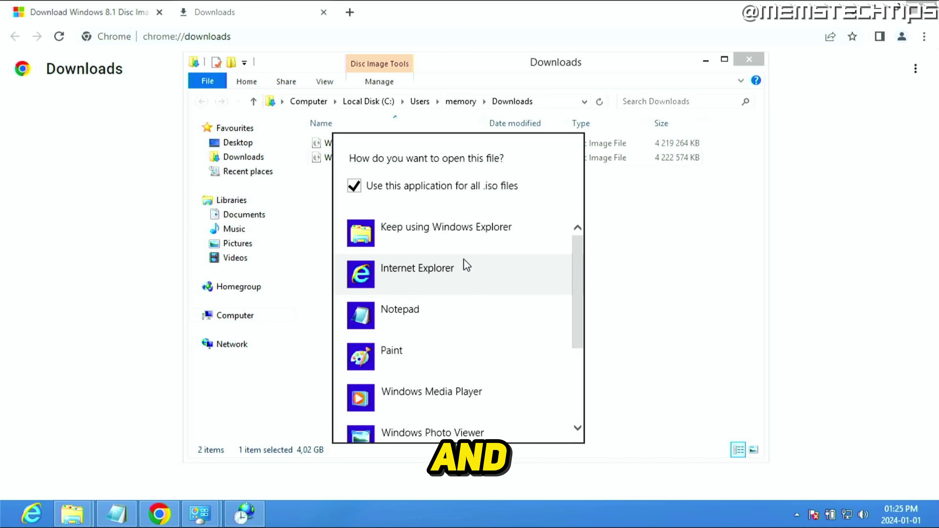
{"action": "scroll", "coordinate": [483, 289], "scroll_direction": "down", "scroll_amount": 4}
{"action": "scroll", "coordinate": [484, 291], "scroll_direction": "up", "scroll_amount": 3}
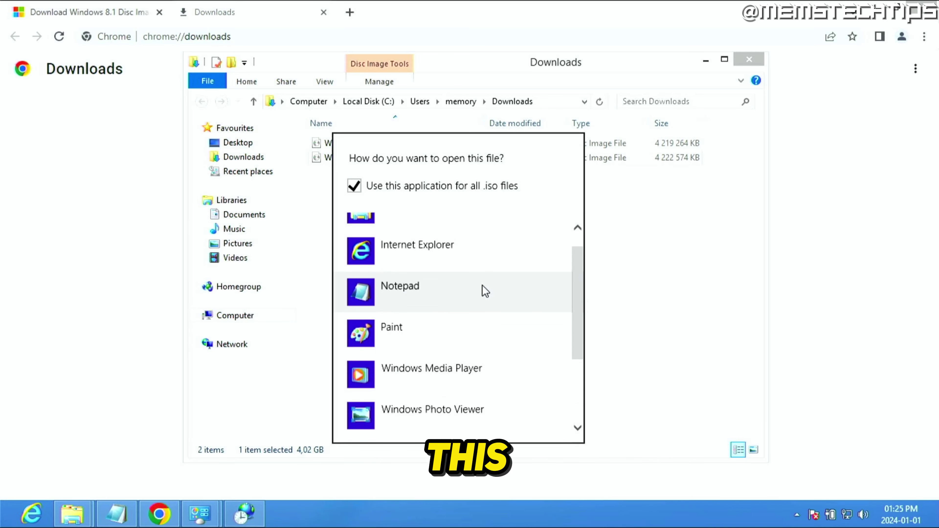
{"action": "scroll", "coordinate": [484, 290], "scroll_direction": "up", "scroll_amount": 1}
{"action": "left_click", "coordinate": [455, 237]}
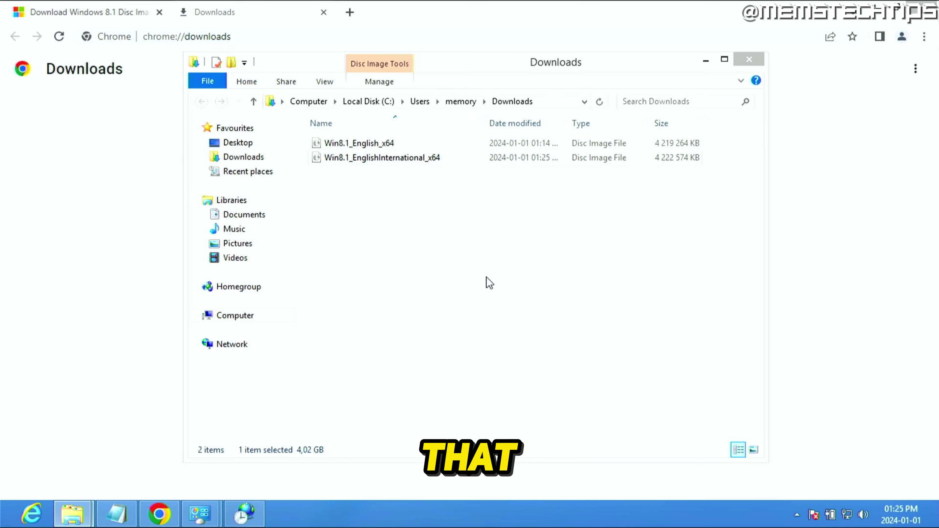
- Run setup from the mounted English International disc image as administrator and allow it to make changes to the computer
{"action": "left_click", "coordinate": [359, 259]}
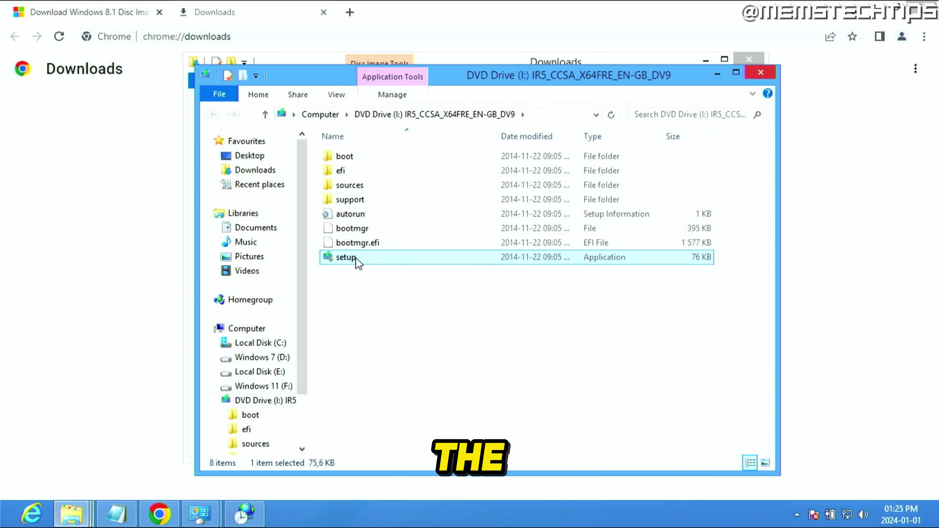
{"action": "right_click", "coordinate": [371, 264]}
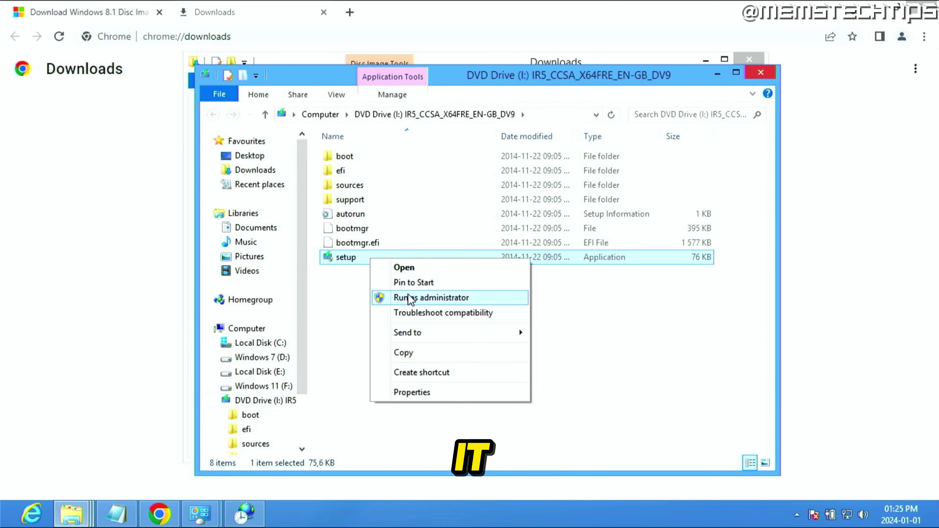
{"action": "left_click", "coordinate": [477, 298]}
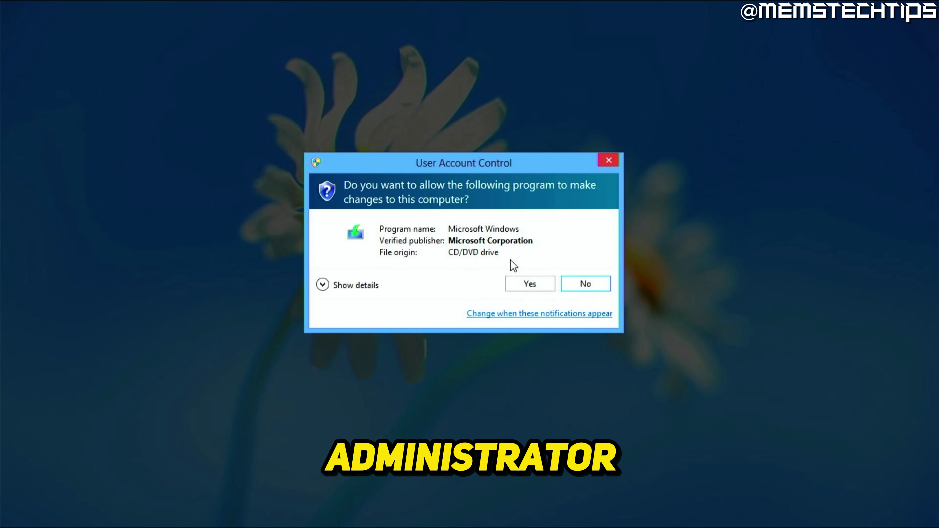
{"action": "left_click", "coordinate": [537, 287]}
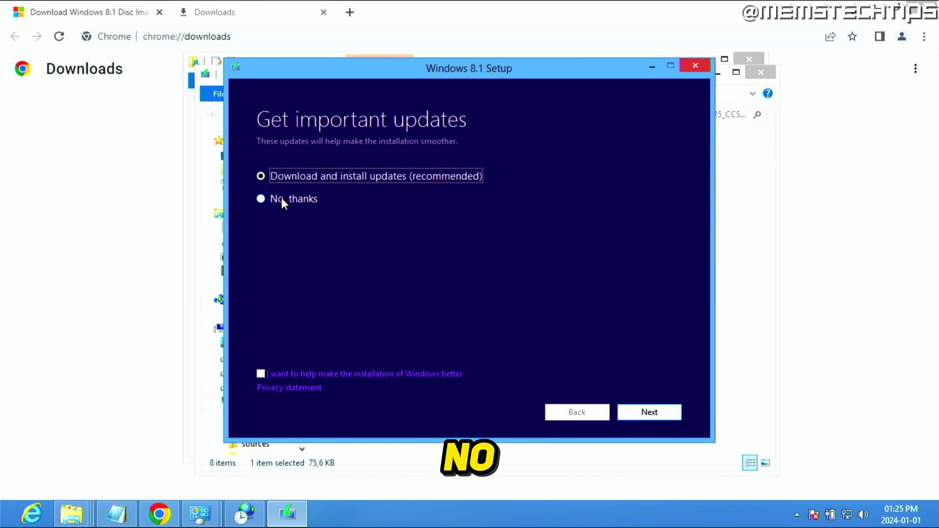
- Decline important updates with "No, thanks" and accept the Windows 8.1 Pro licence terms
{"action": "left_click", "coordinate": [282, 200]}
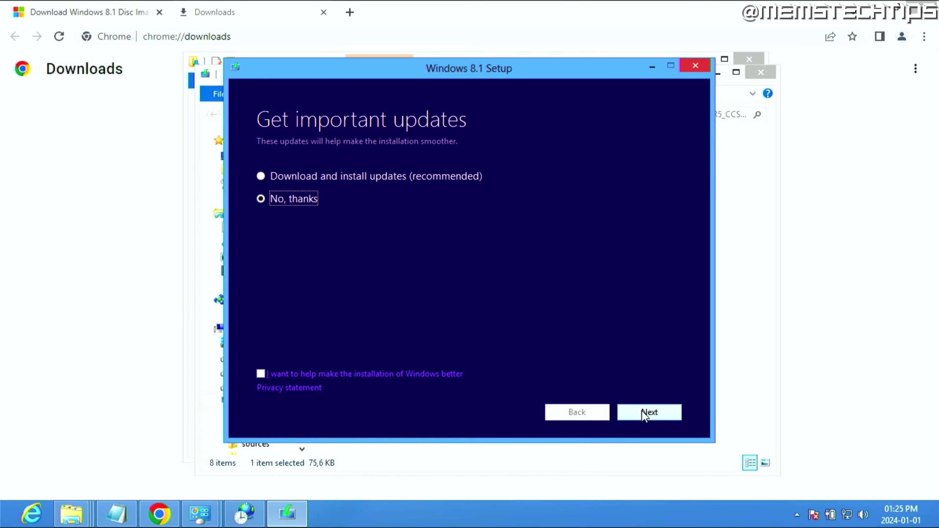
{"action": "left_click", "coordinate": [656, 413]}
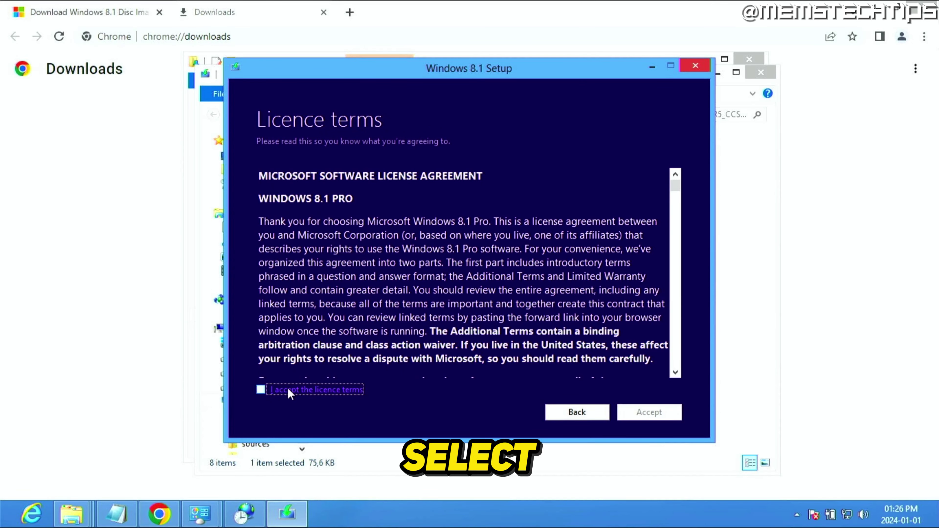
{"action": "left_click", "coordinate": [288, 390]}
{"action": "left_click", "coordinate": [671, 416]}
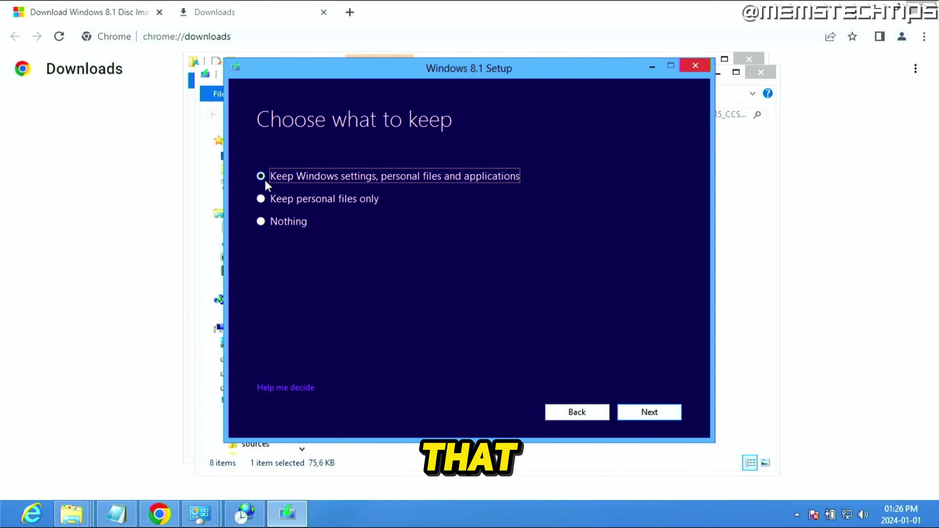
- Keep Windows settings, personal files and applications, and start the Windows 8.1 Pro installation
{"action": "left_click", "coordinate": [665, 412]}
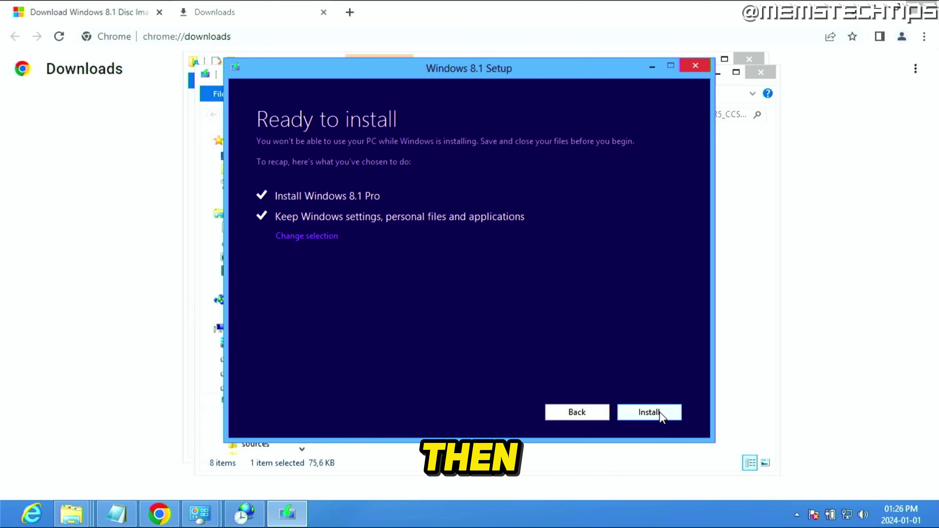
{"action": "left_click", "coordinate": [669, 414]}
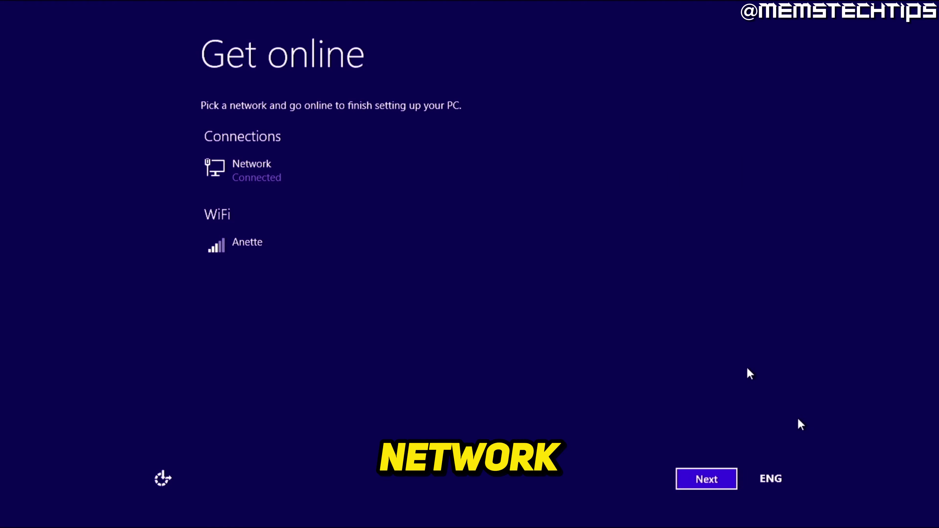
- Continue the Windows 8.1 setup on the connected network and, after previewing the customisation option, accept the express settings
{"action": "left_click", "coordinate": [715, 480]}
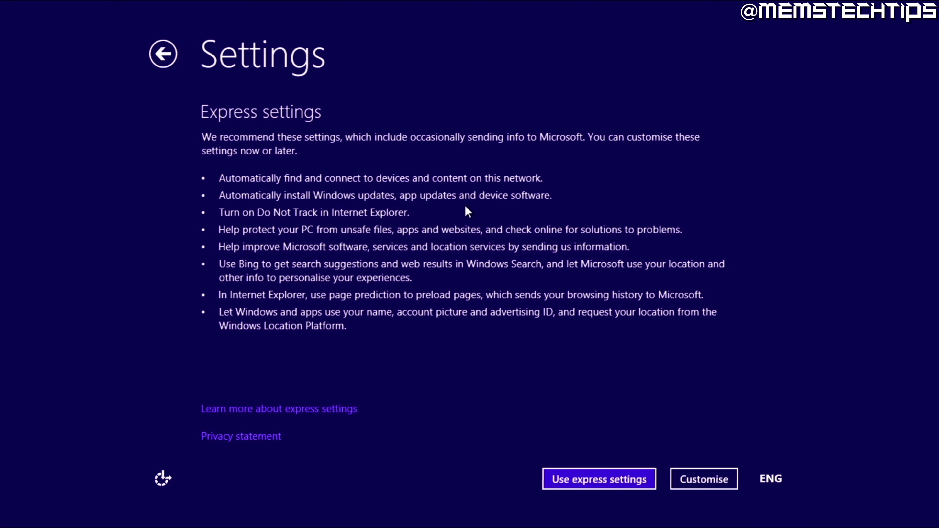
{"action": "left_click", "coordinate": [701, 481]}
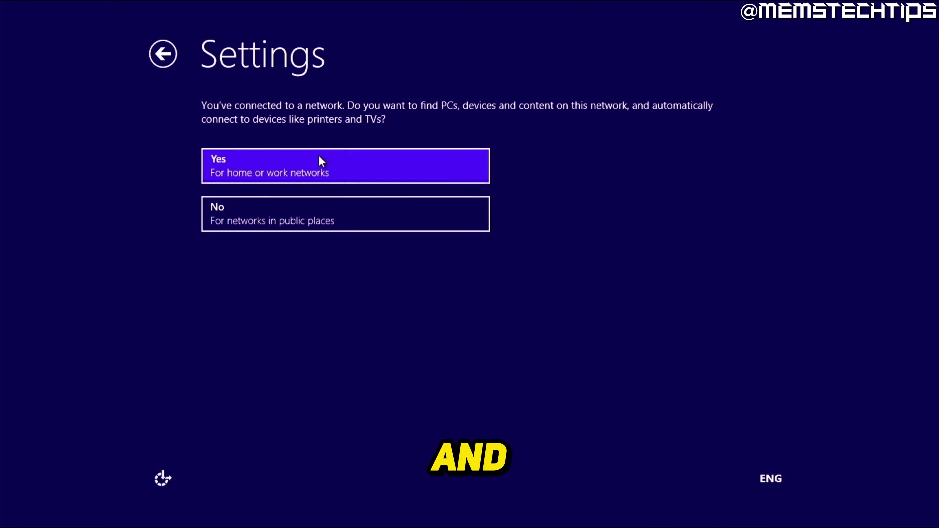
{"action": "left_click", "coordinate": [167, 60]}
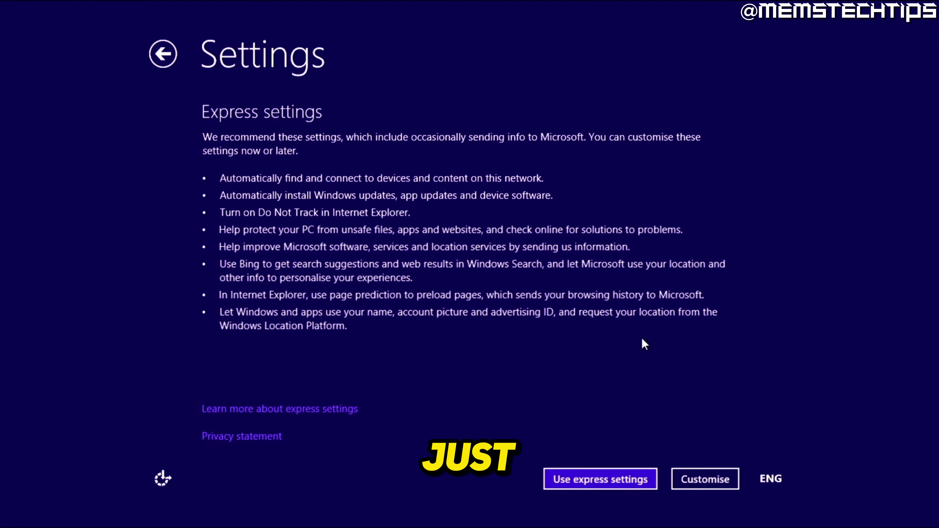
{"action": "left_click", "coordinate": [618, 487]}
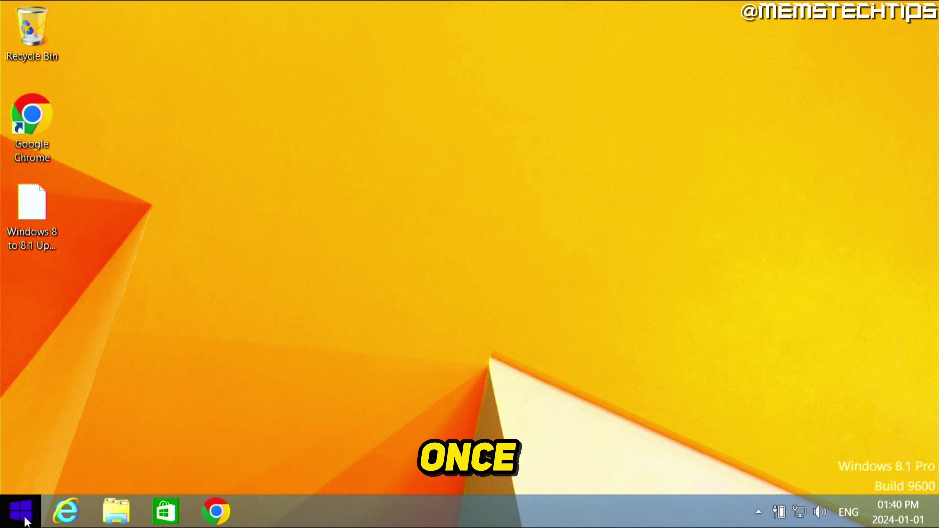
- View the computer's System information full screen to check the installed Windows edition, and close it
{"action": "right_click", "coordinate": [17, 522]}
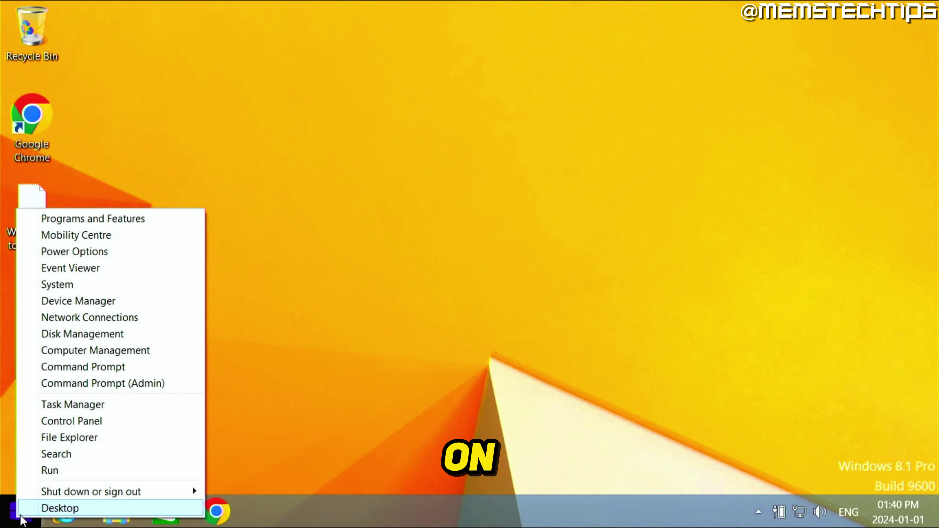
{"action": "left_click", "coordinate": [101, 286]}
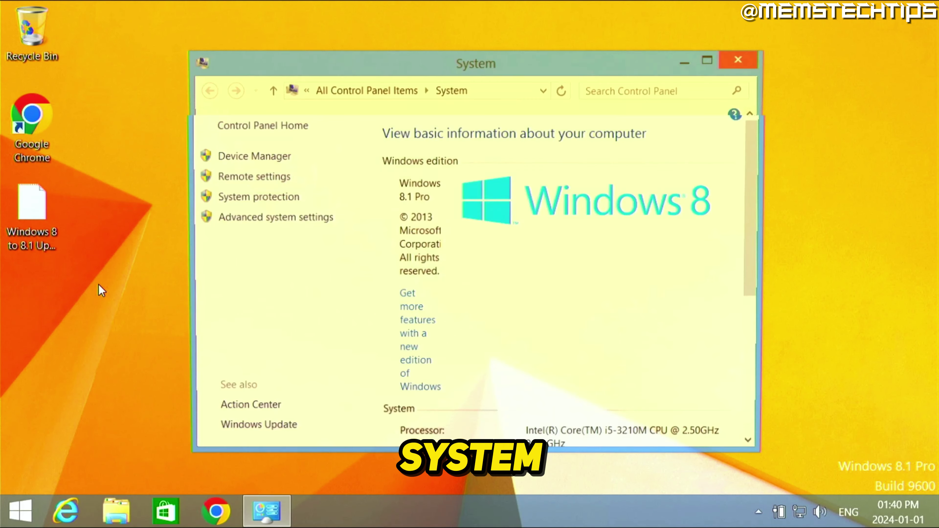
{"action": "left_click", "coordinate": [715, 60]}
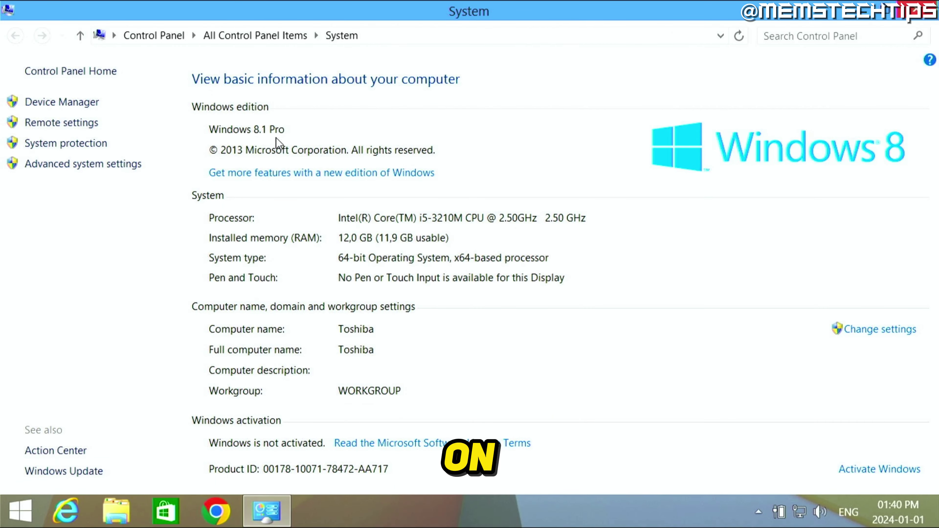
{"action": "left_click", "coordinate": [927, 8]}
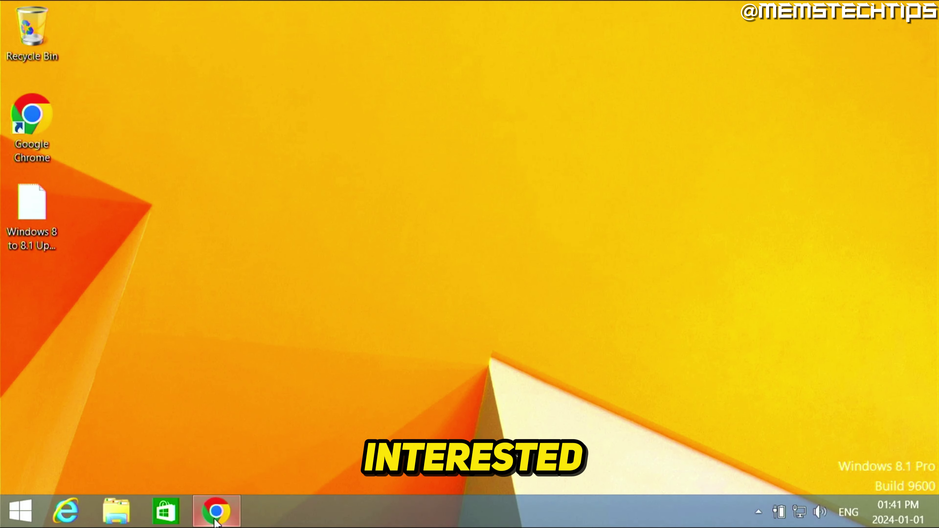
- Switch to Chrome and highlight "How to Upgrade Windows 8/8.1 to Windows 10" in the YouTube video's title
{"action": "left_click", "coordinate": [217, 512]}
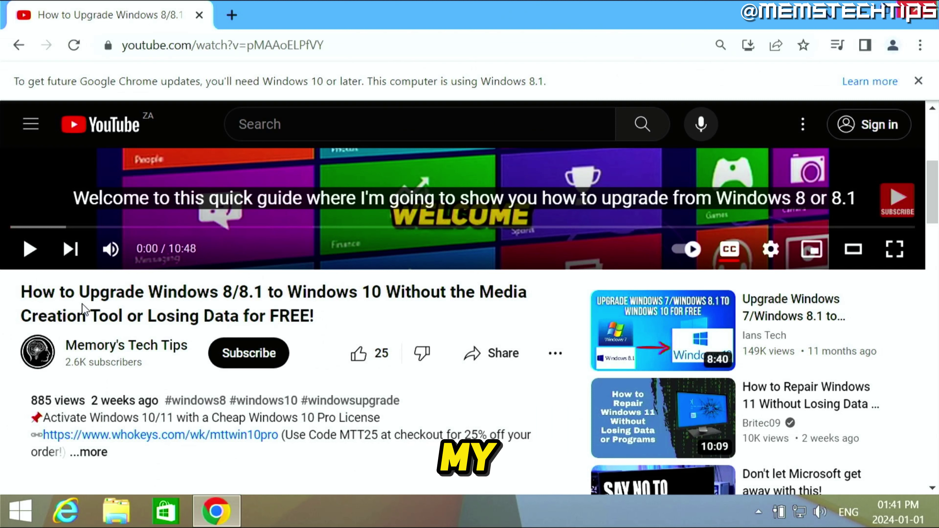
{"action": "left_click_drag", "start_coordinate": [21, 291], "coordinate": [379, 293]}
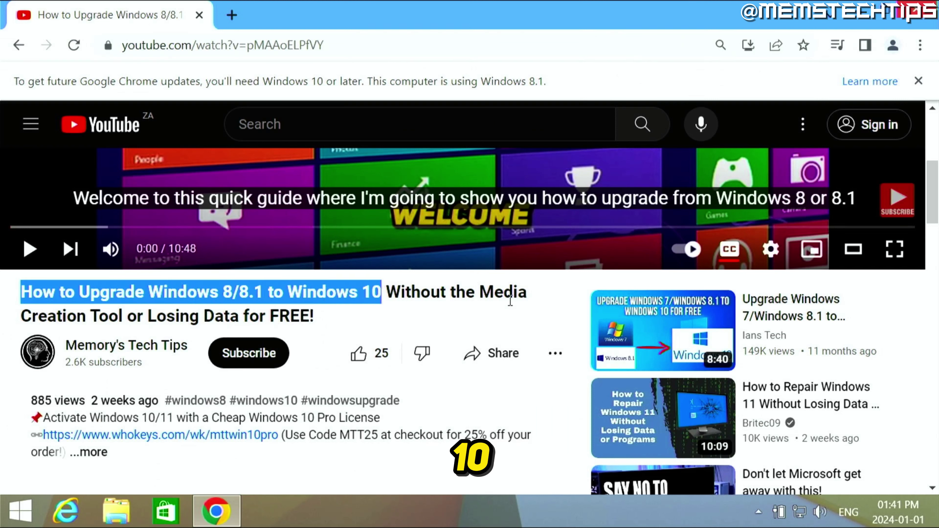